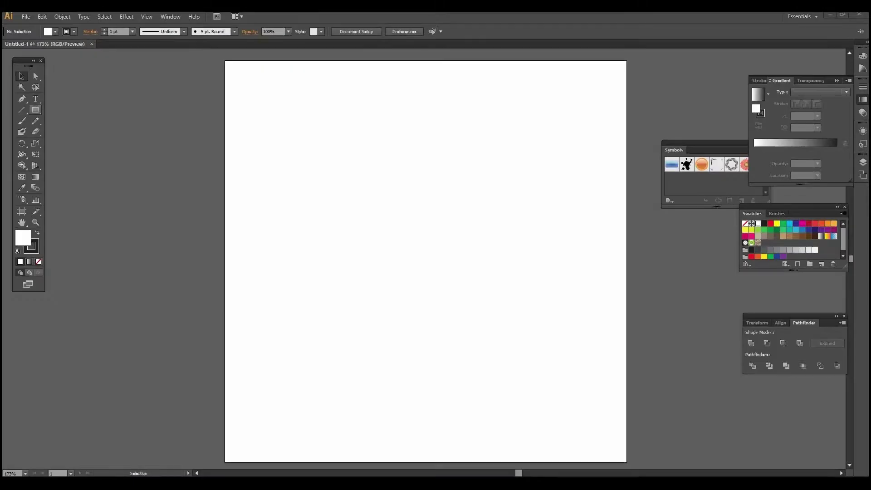
Open the rectangle-family shape tools flyout on the blank artboard
click(35, 110)
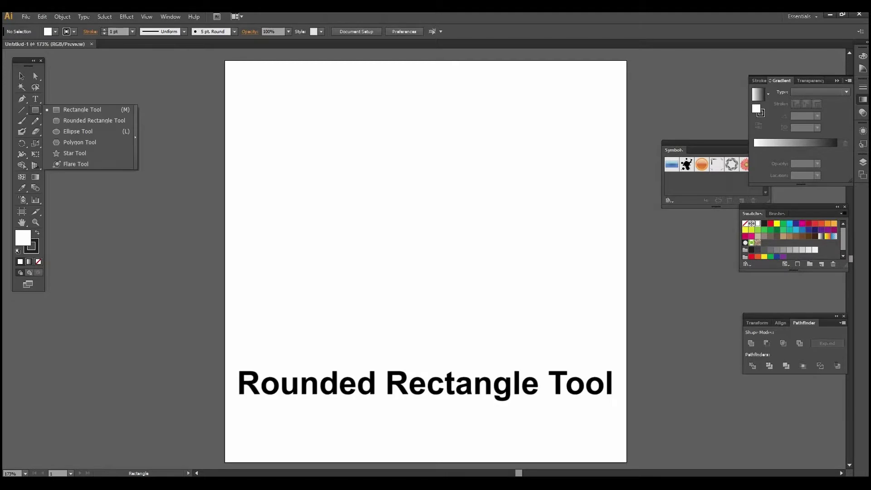
Create a 100 px rounded rectangle with the Rounded Rectangle tool
click(65, 121)
click(482, 268)
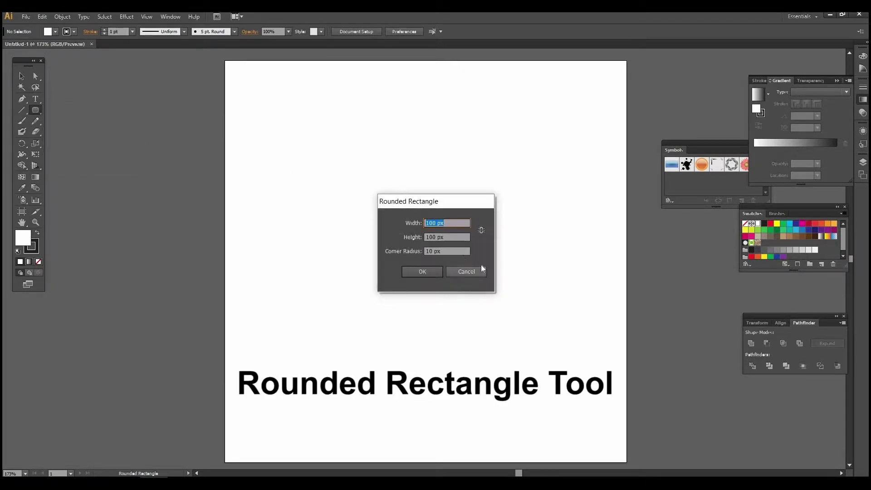
drag(445, 250, 417, 252)
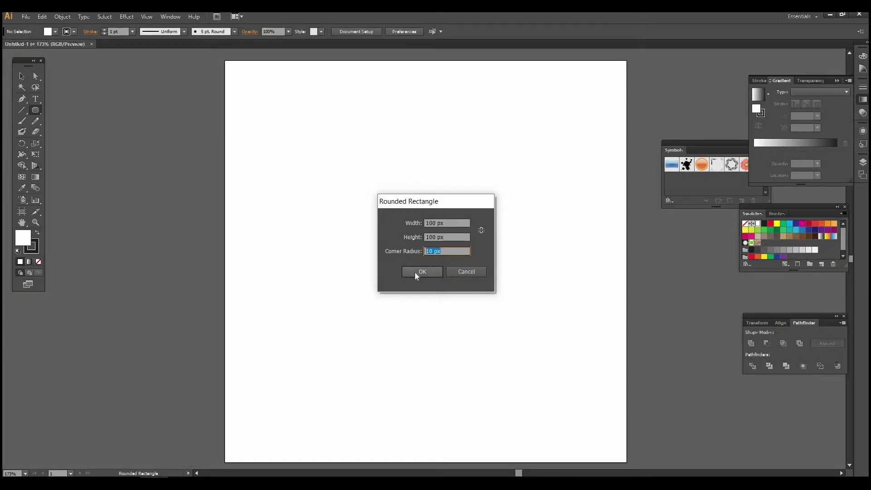
click(416, 272)
Enlarge the rounded rectangle to about 198 px and centre it on the artboard
click(21, 75)
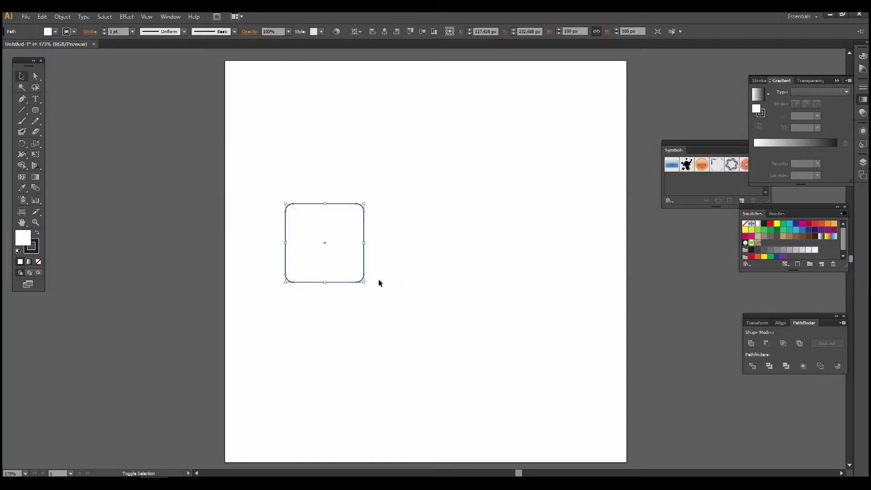
drag(364, 282, 441, 359)
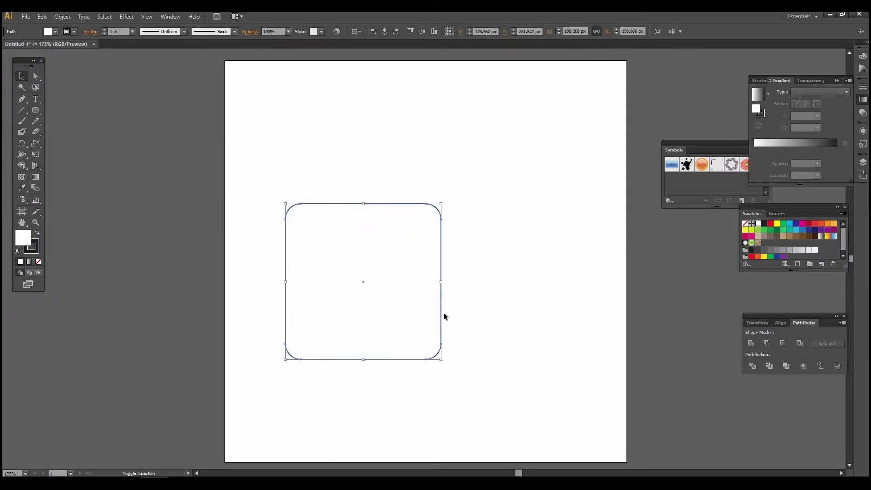
drag(443, 316, 495, 292)
click(385, 32)
click(423, 31)
click(560, 265)
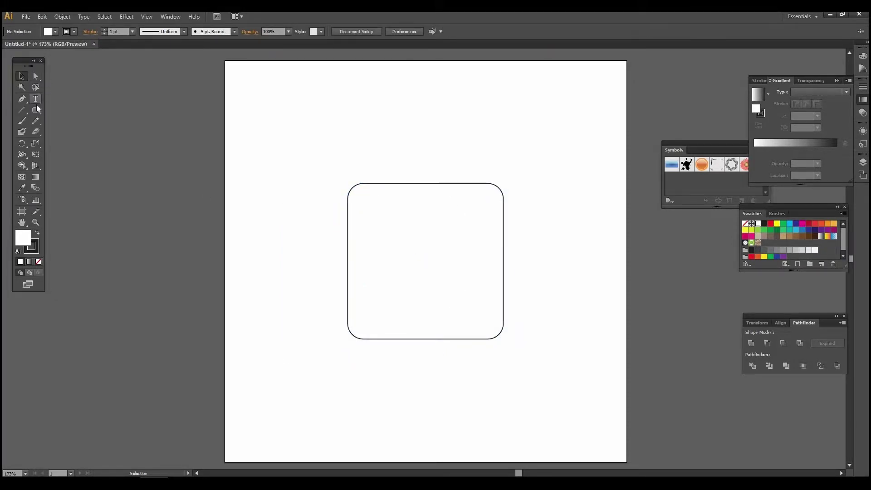
Draw a rectangle covering the lower half of the rounded square
drag(39, 109, 69, 109)
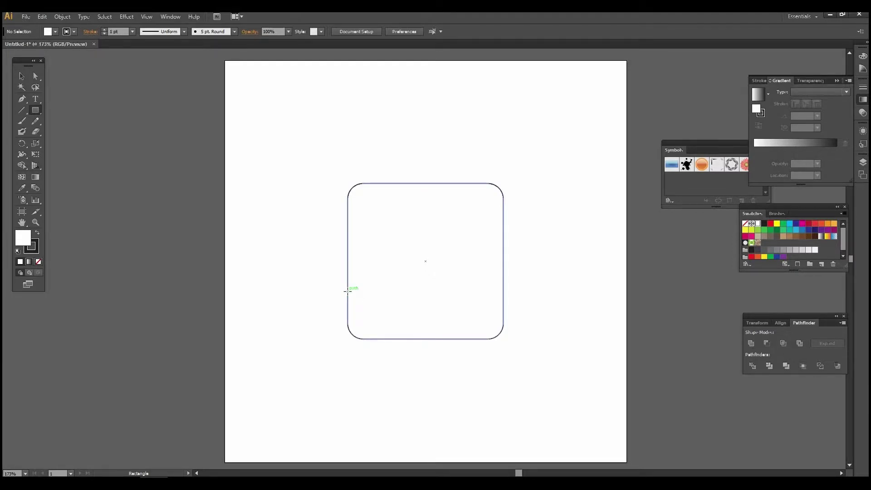
mouse_move(338, 268)
mouse_down()
mouse_move(531, 340)
mouse_move(527, 349)
mouse_up()
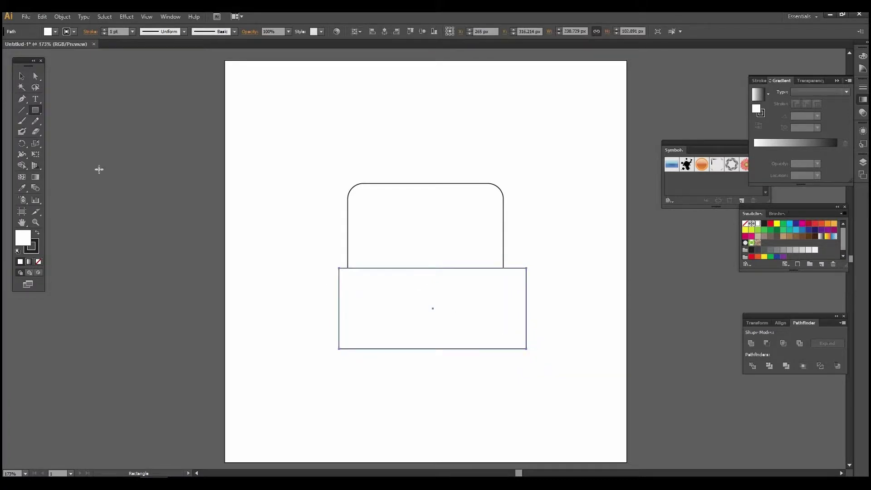
click(20, 76)
drag(527, 309, 511, 308)
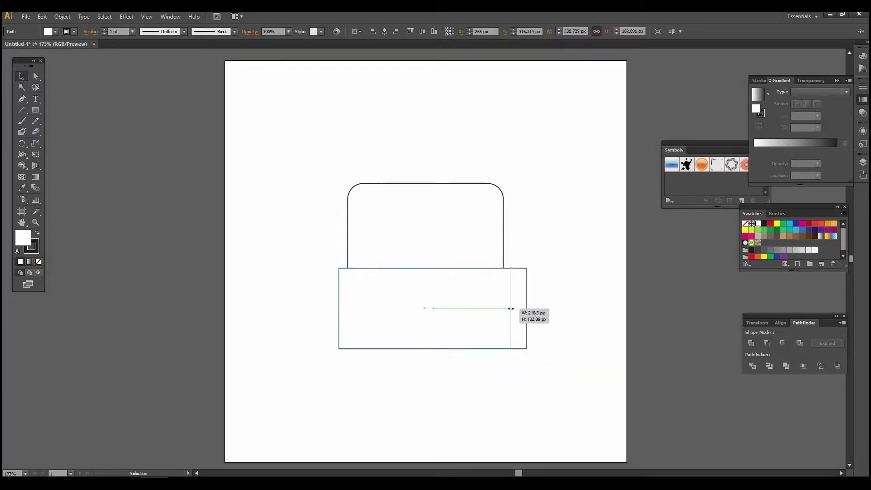
drag(396, 290, 401, 281)
drag(428, 337, 428, 345)
Subtract the rectangle from the rounded square with Pathfinder Minus Front
click(448, 252)
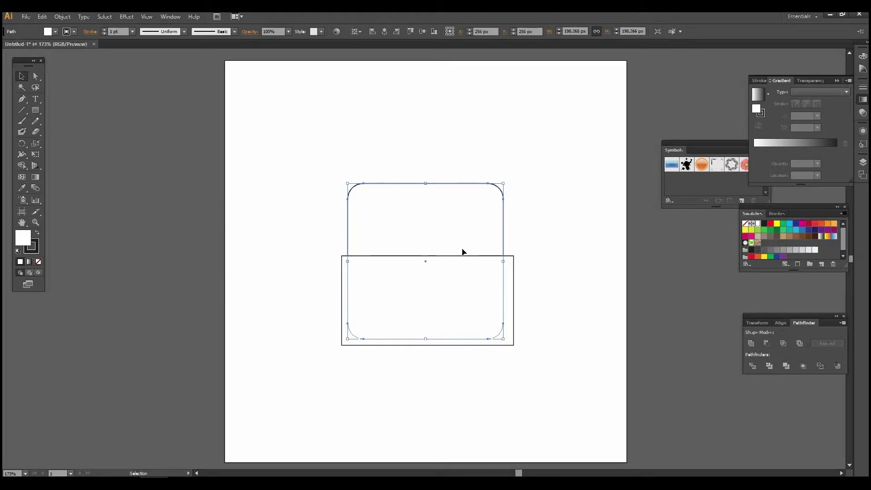
drag(473, 281, 474, 286)
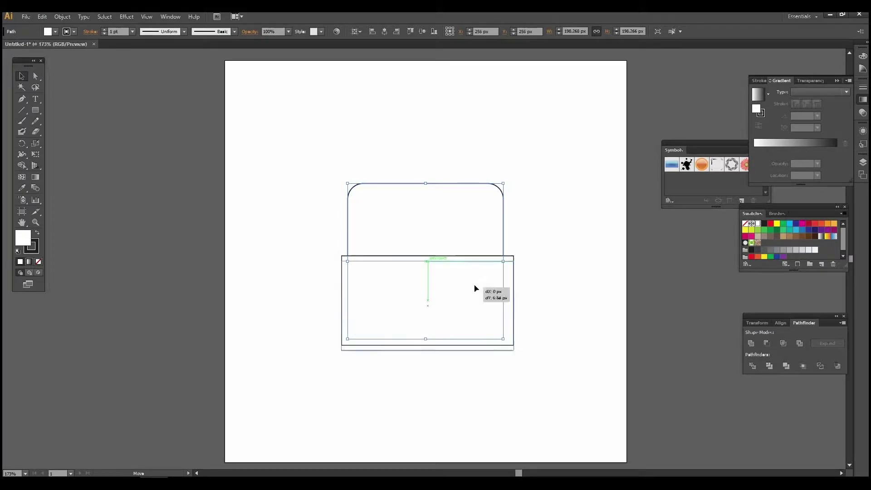
shift+click(463, 225)
click(767, 344)
click(500, 286)
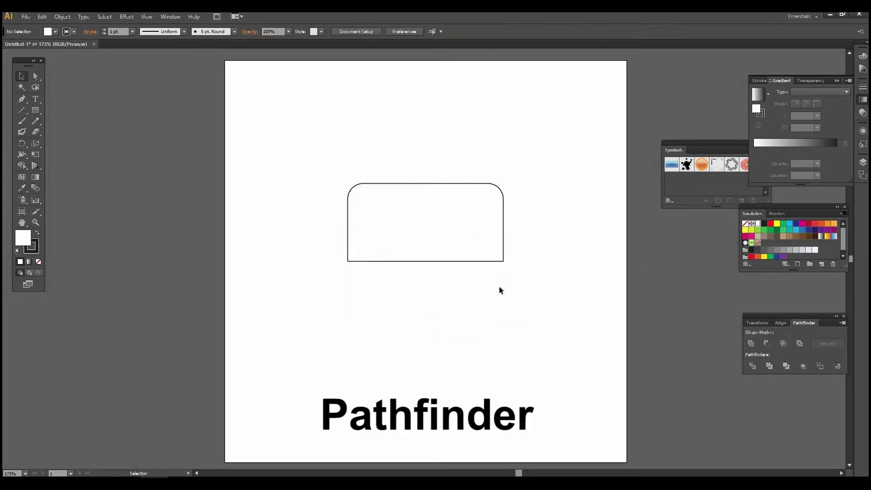
Paste a slightly smaller copy in front and centre it inside the half-rounded shape
drag(349, 223, 352, 225)
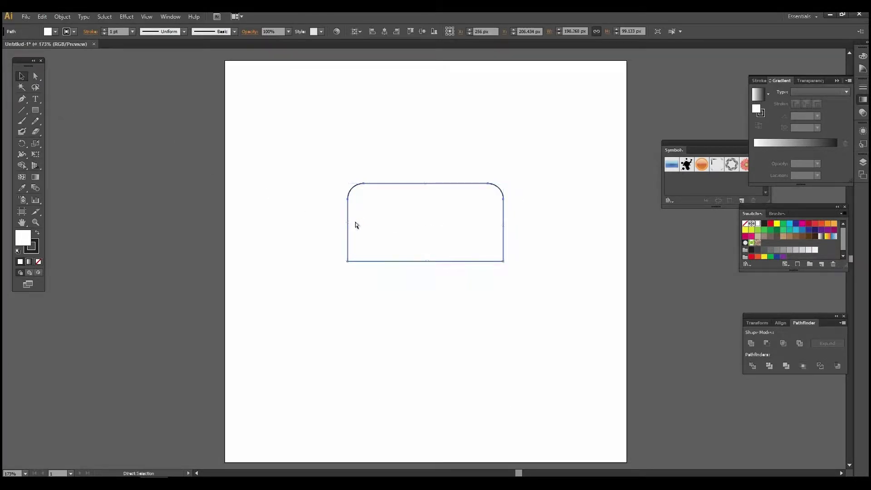
key(ctrl+c)
key(ctrl+f)
drag(504, 262, 499, 263)
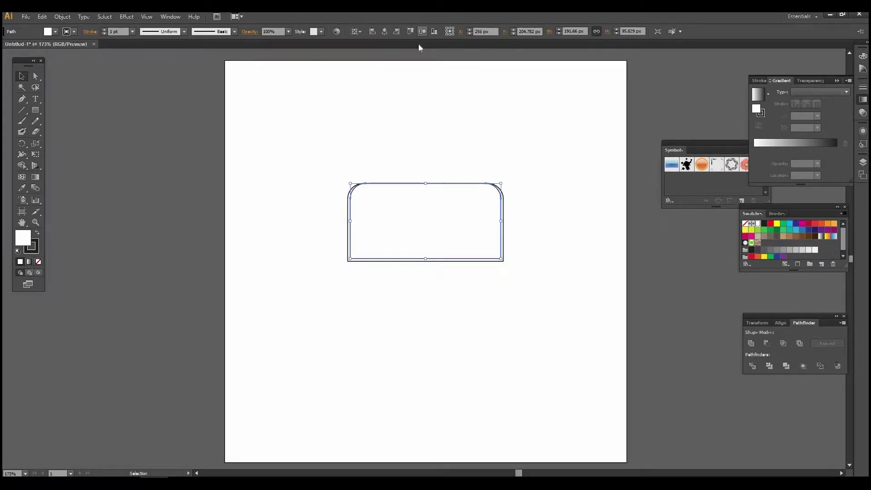
shift+click(349, 201)
click(422, 31)
click(408, 180)
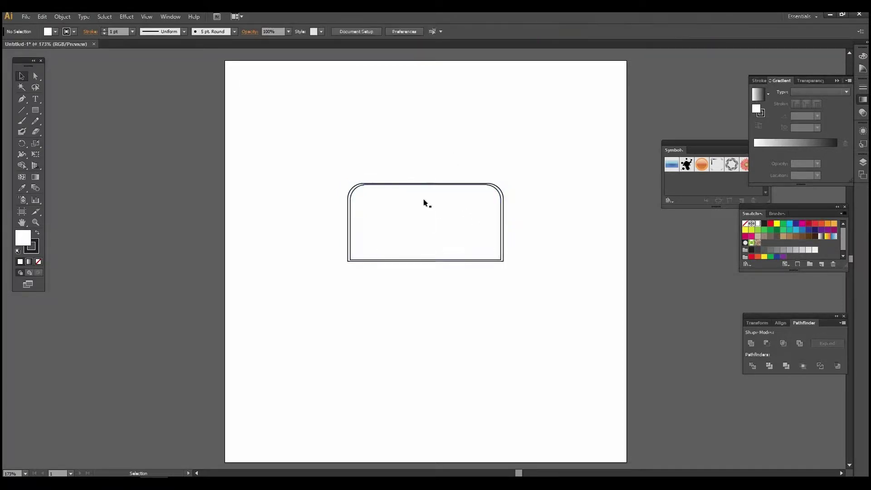
Adjust the inner copy's top, left and right edges to form an even double outline
click(355, 194)
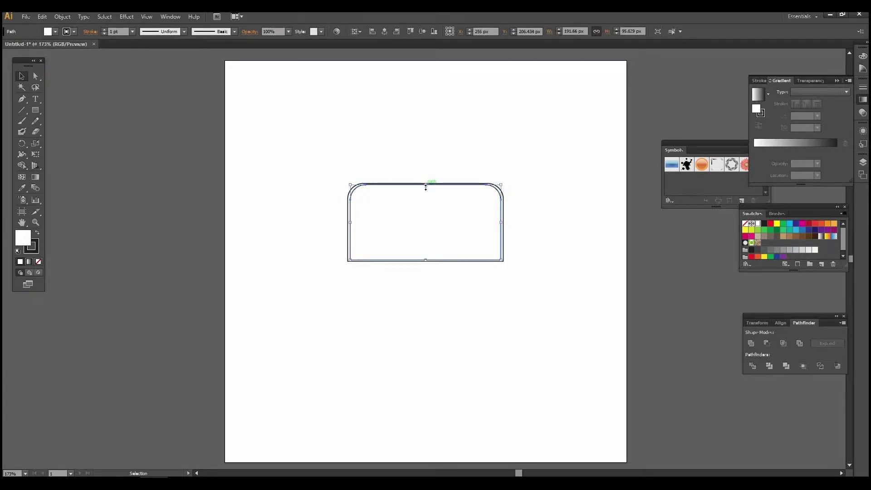
drag(427, 187, 426, 187)
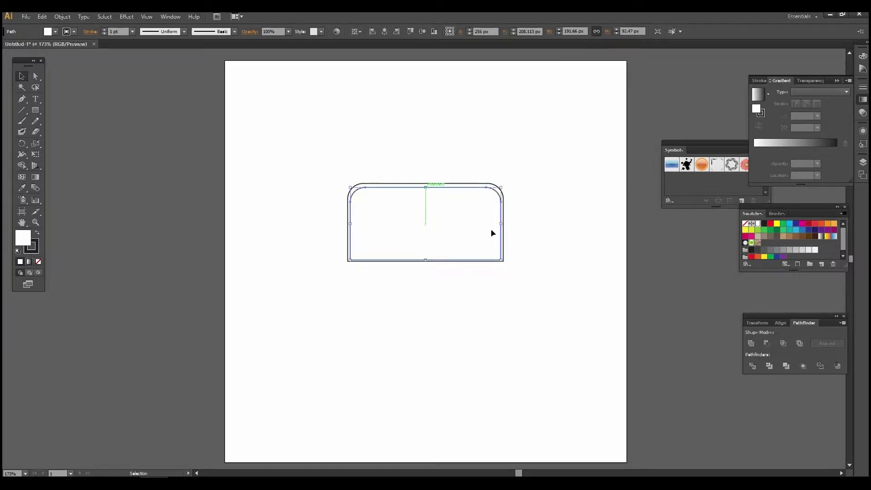
drag(498, 223, 495, 223)
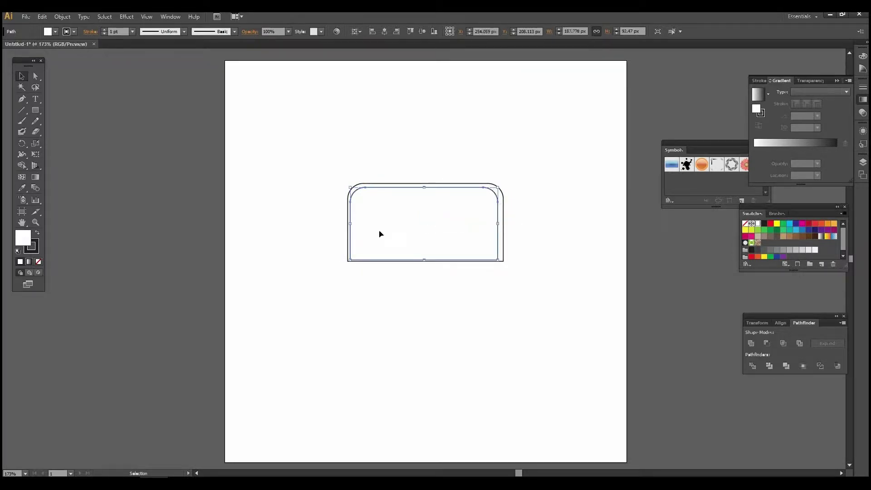
drag(353, 225, 355, 225)
drag(498, 224, 500, 225)
click(388, 182)
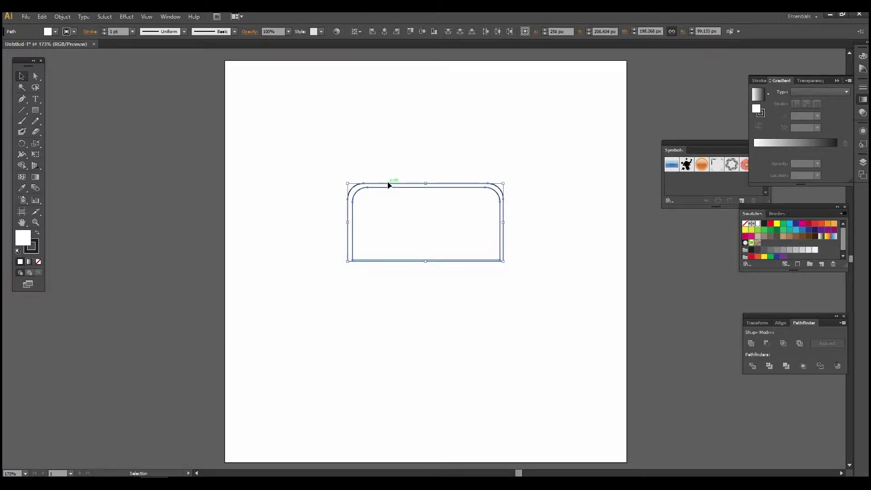
key(ctrl+a)
click(520, 167)
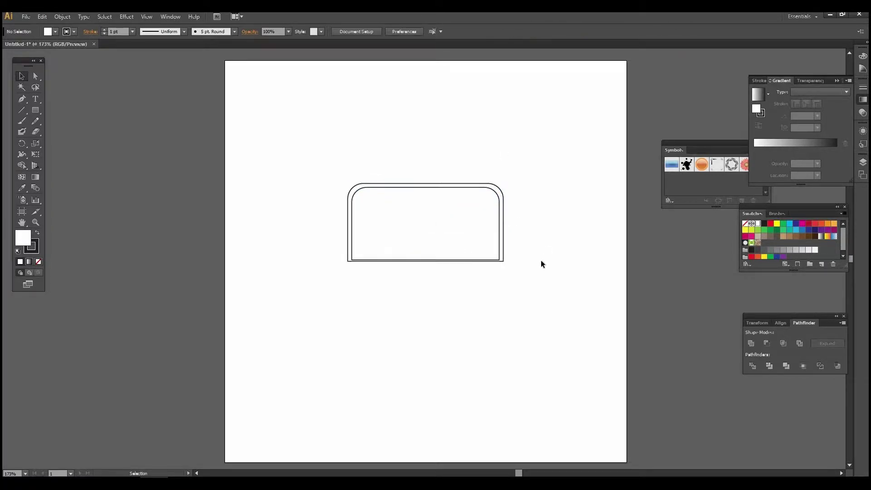
Nudge the inner shape's bottom anchors down and draw a thin strip along the bottom
click(35, 76)
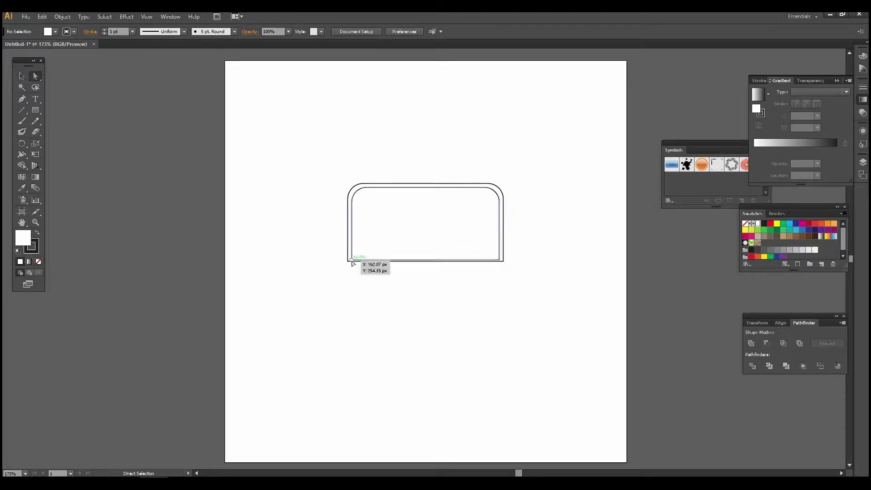
click(352, 260)
shift+click(499, 260)
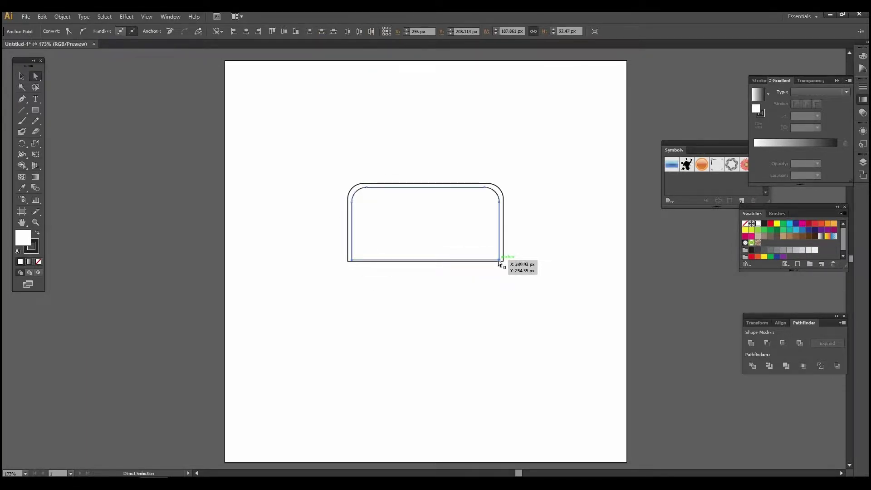
key(Down)
key(Down)
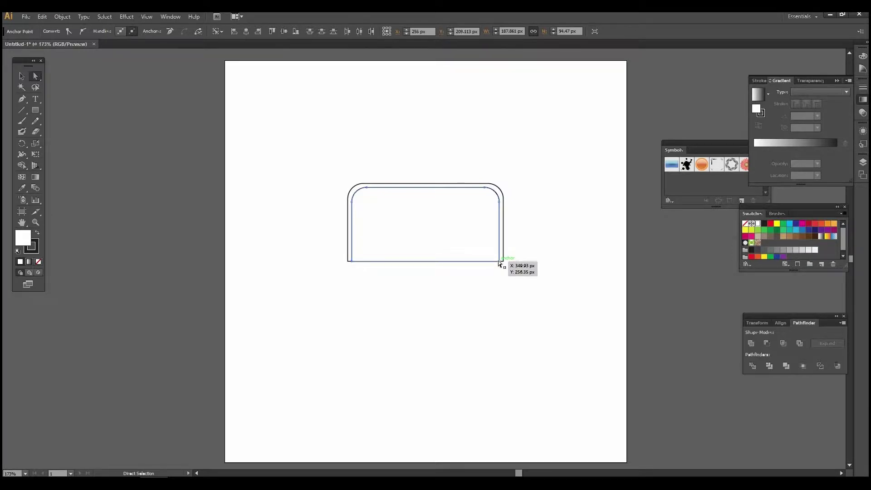
click(543, 266)
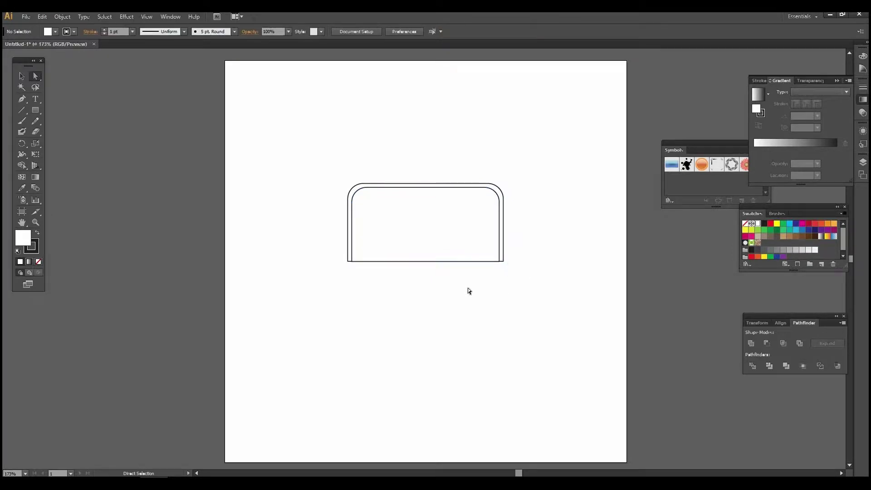
click(36, 110)
mouse_move(348, 261)
mouse_down()
mouse_move(448, 288)
mouse_move(503, 268)
mouse_up()
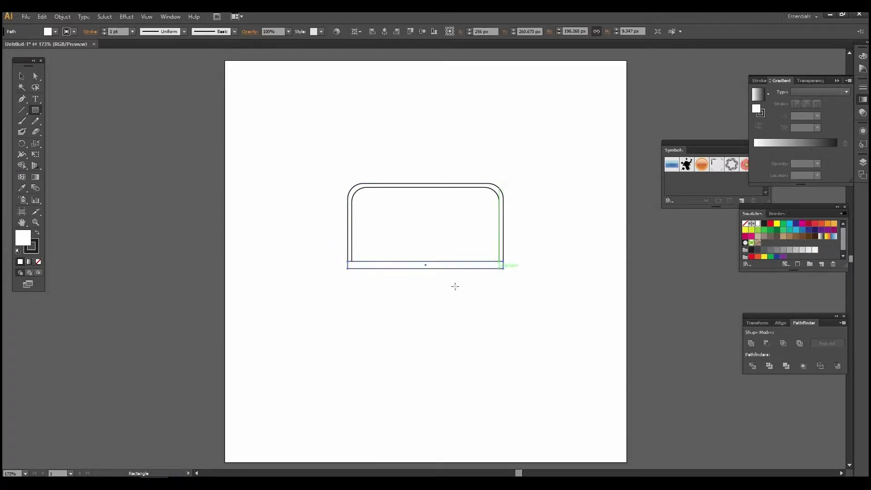
Make the bottom strip slightly taller and paste a narrower copy of it in front
click(19, 78)
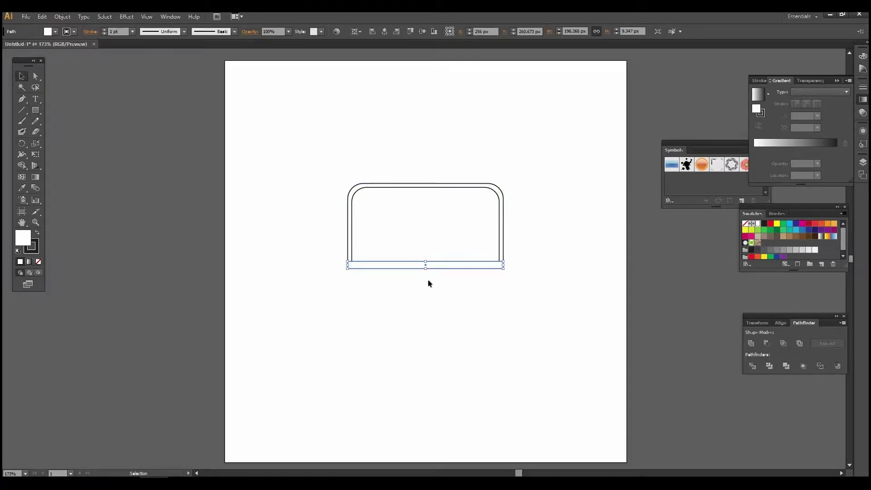
drag(426, 270, 427, 272)
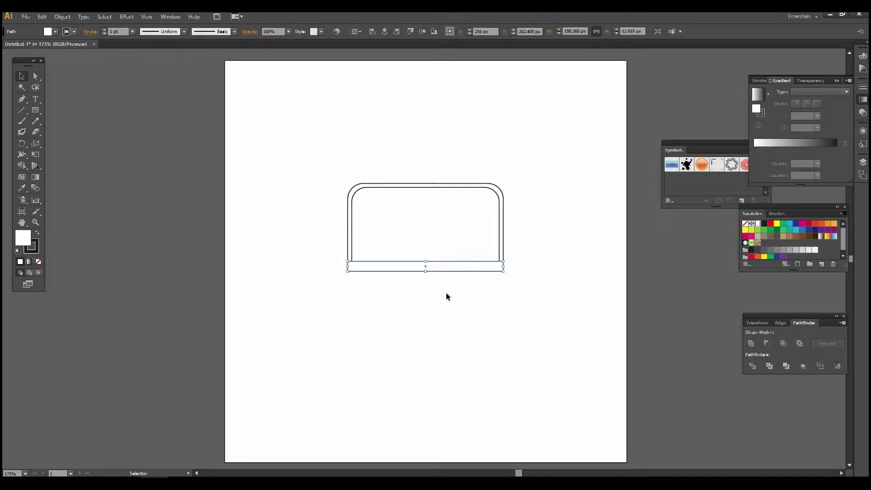
key(ctrl+c)
key(ctrl+f)
click(446, 297)
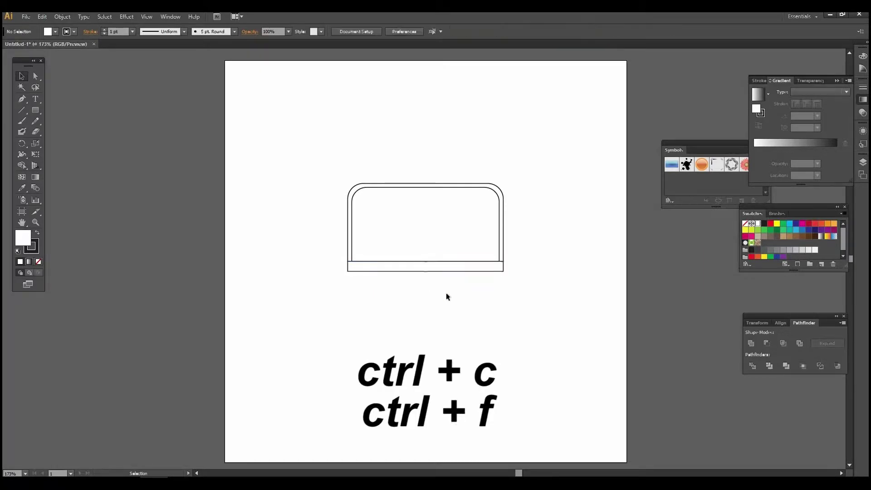
click(423, 271)
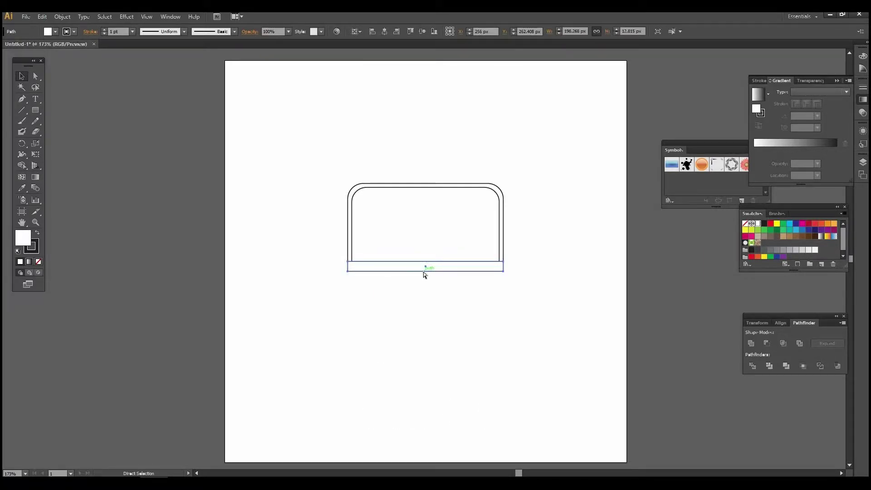
drag(349, 267, 352, 266)
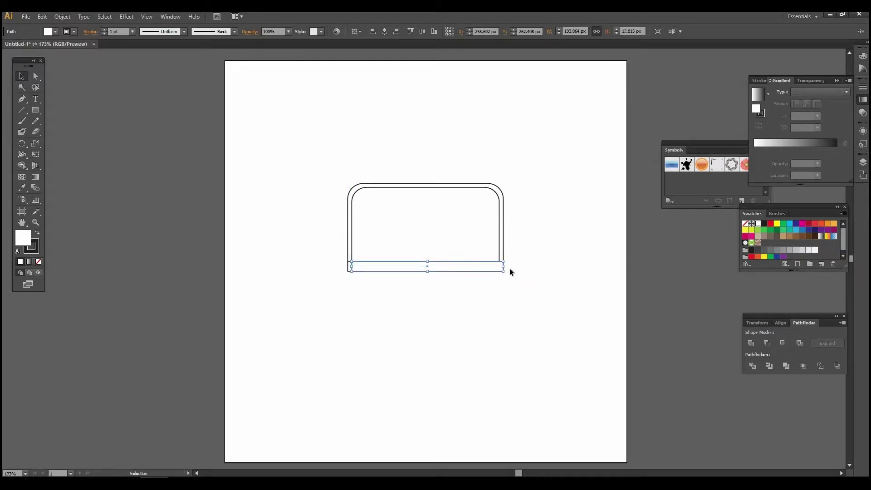
drag(504, 268, 500, 267)
click(551, 276)
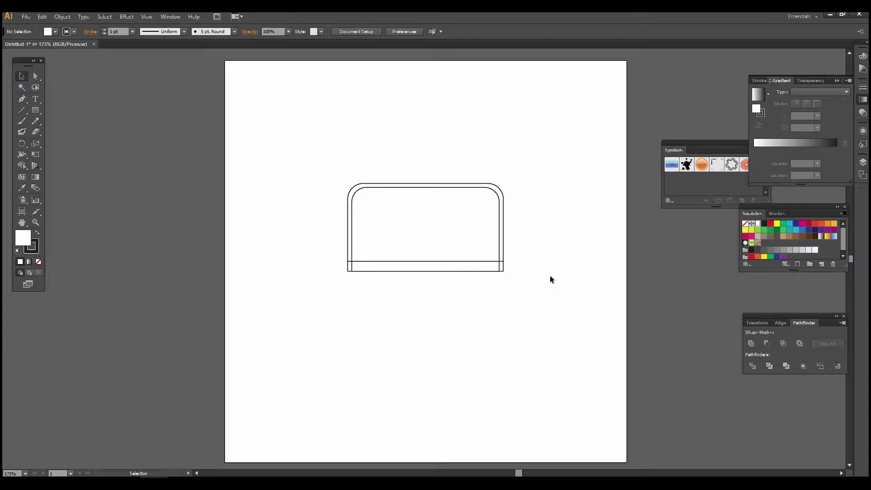
Remove all strokes and fill the inner rounded shape with CMYK Red
drag(327, 175, 554, 298)
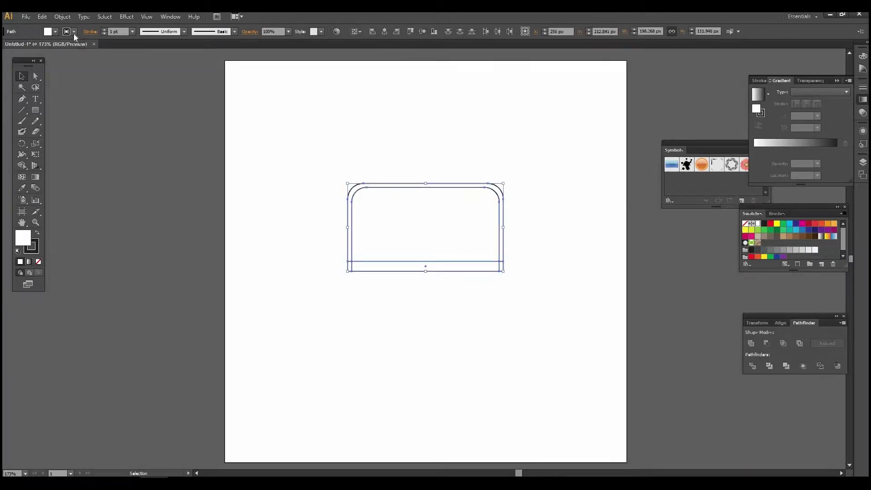
click(55, 31)
click(6, 47)
click(191, 134)
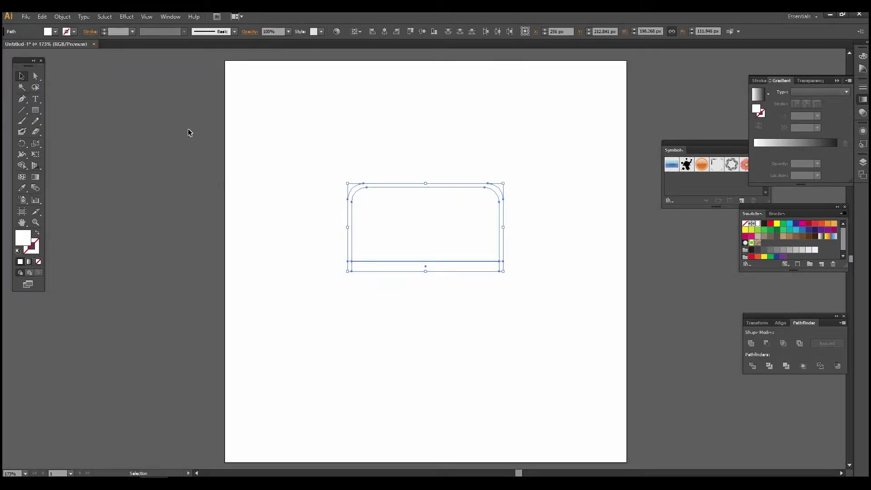
click(358, 192)
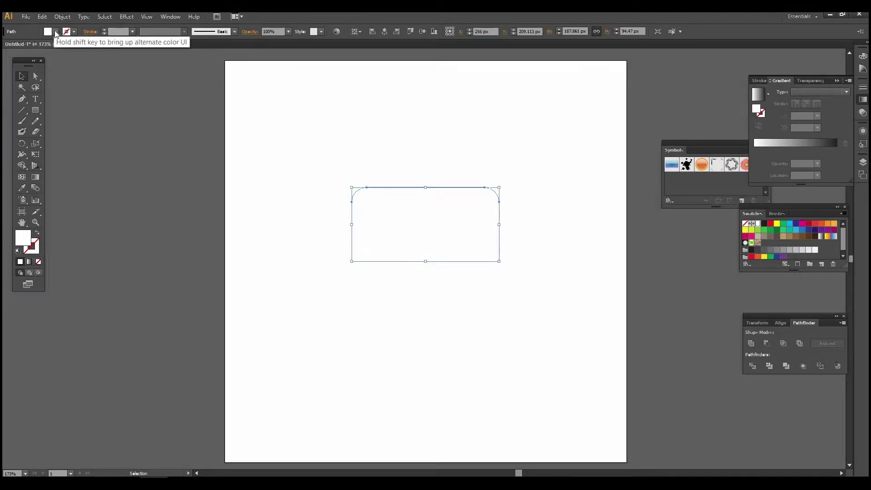
click(55, 31)
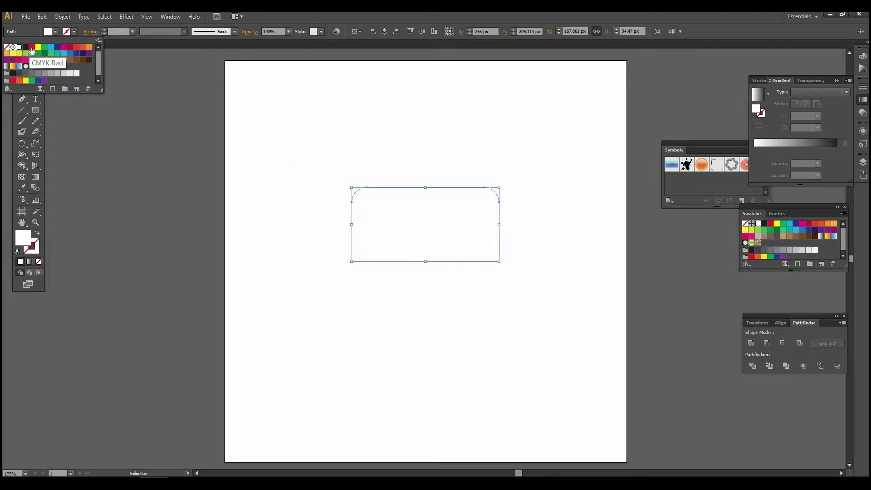
click(32, 47)
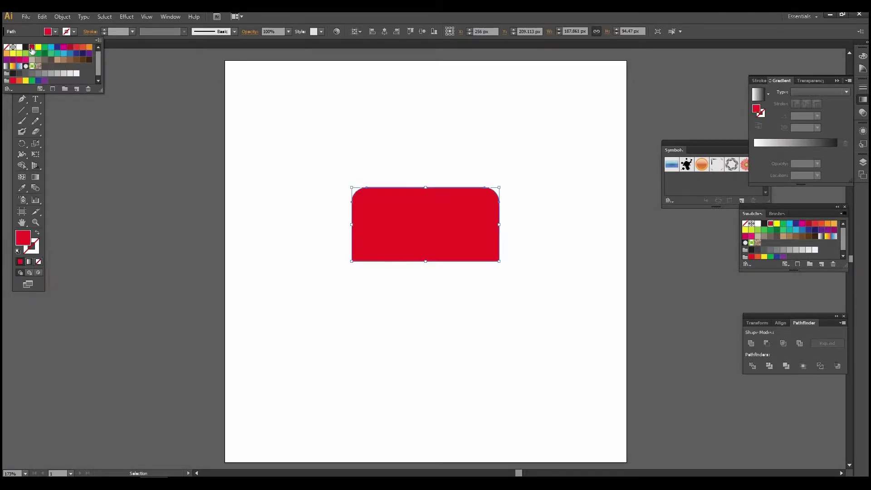
click(304, 280)
Eyedropper the red fill onto the outer rounded shape
click(349, 214)
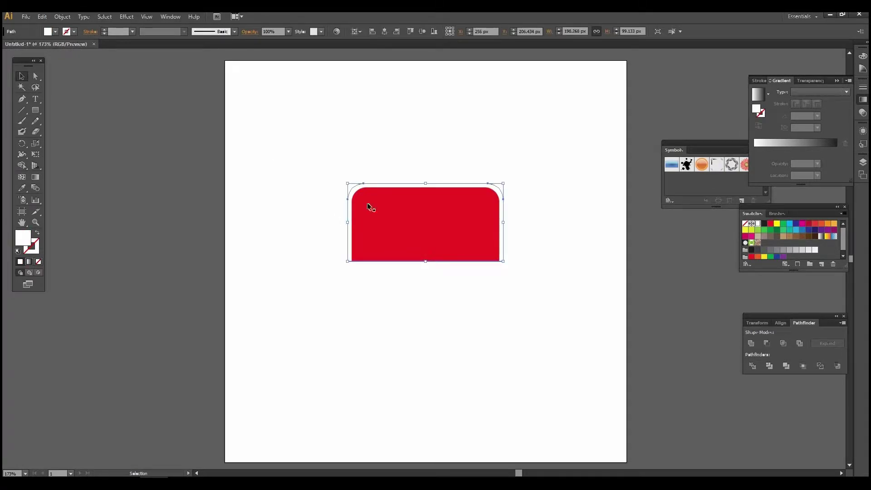
key(i)
click(371, 208)
click(350, 198)
key(i)
click(361, 197)
Adjust both reds in the Color Picker so the inner shape is slightly brighter
double_click(22, 236)
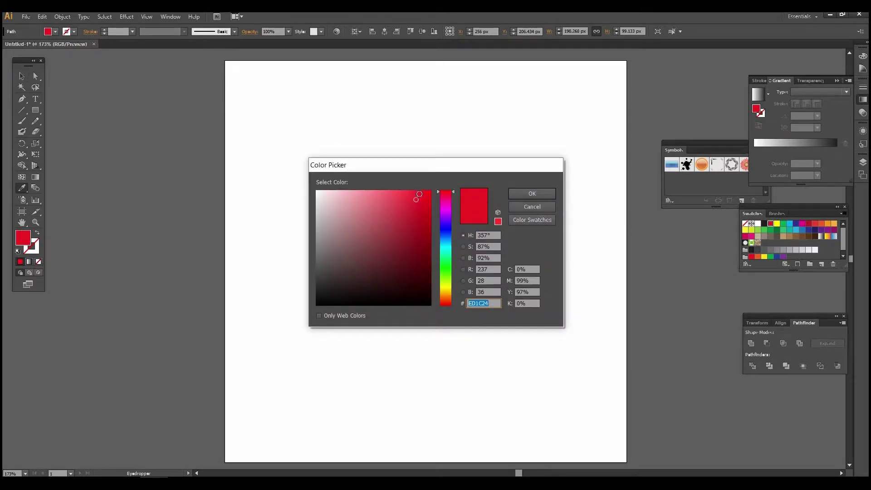
click(545, 194)
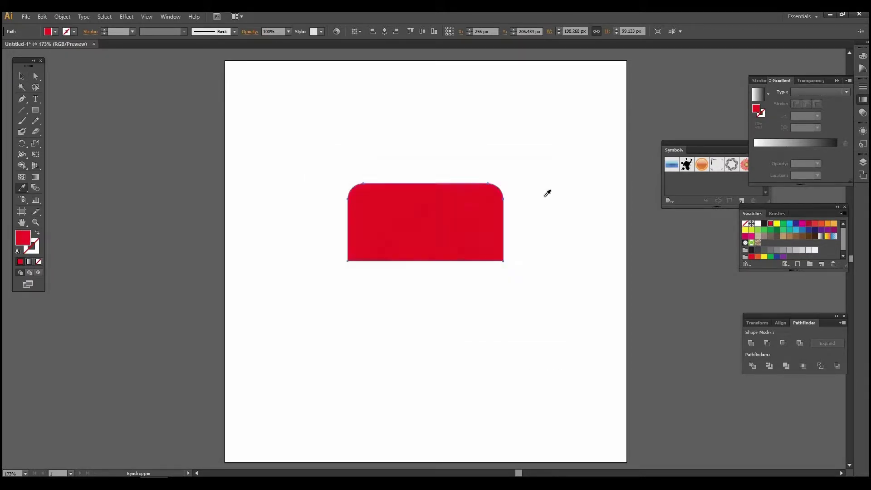
double_click(23, 244)
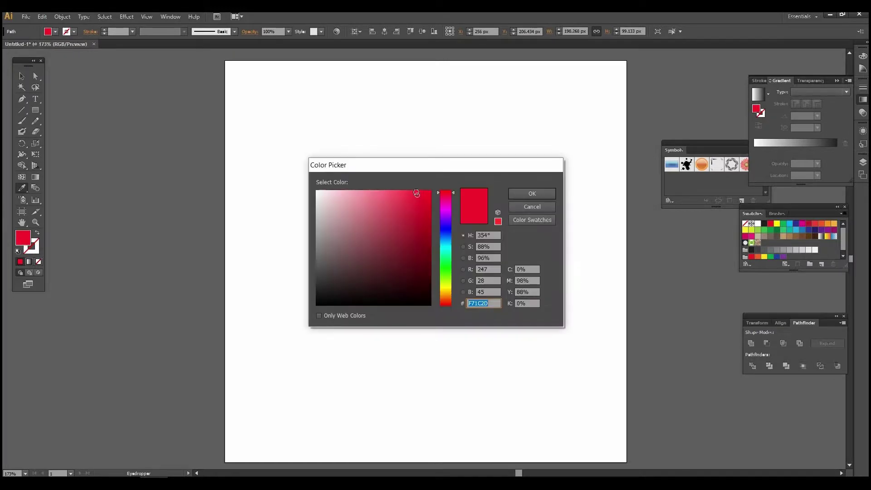
click(529, 193)
click(21, 76)
click(164, 257)
click(366, 269)
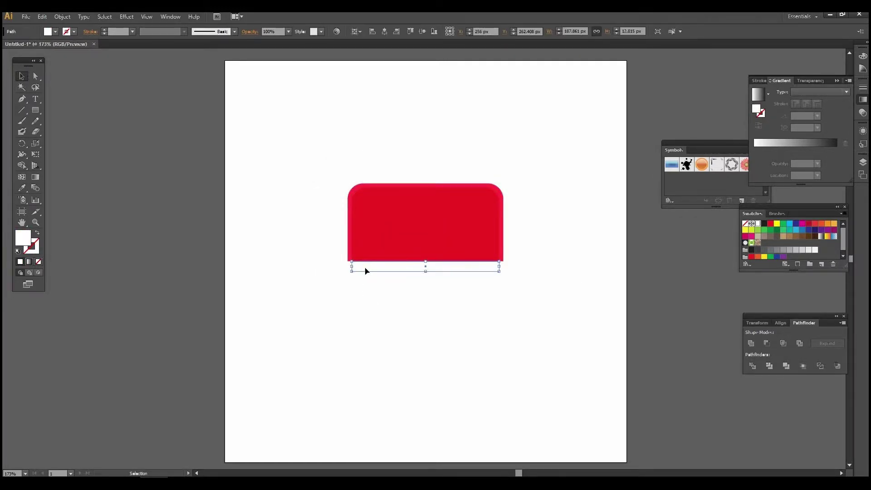
Fill the bottom strip and the wider rectangle behind it near-black 231F20
click(55, 31)
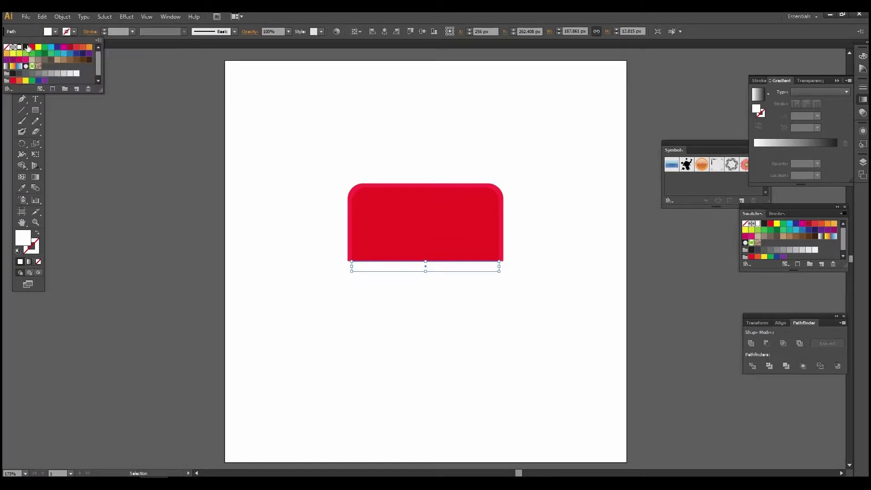
click(28, 49)
click(349, 266)
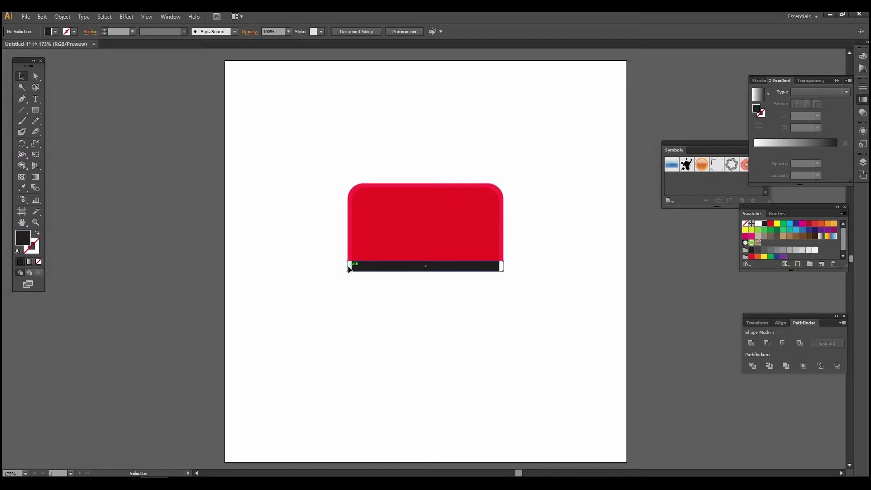
key(i)
click(382, 267)
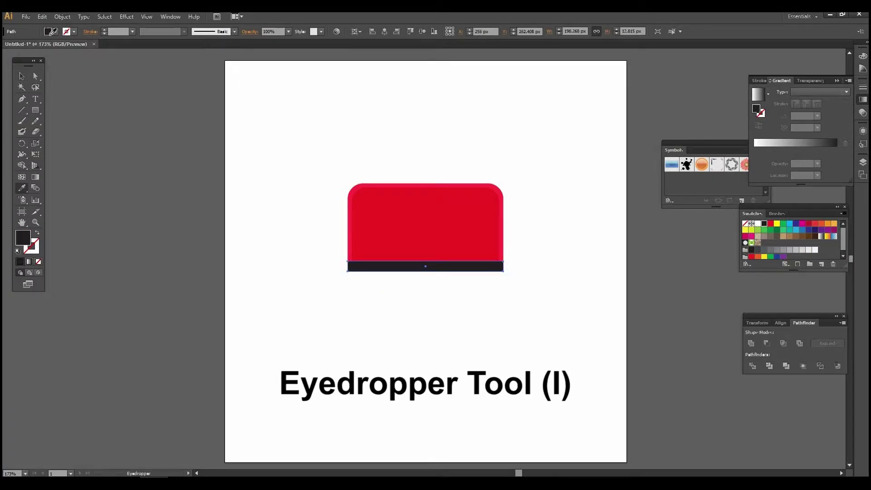
double_click(27, 241)
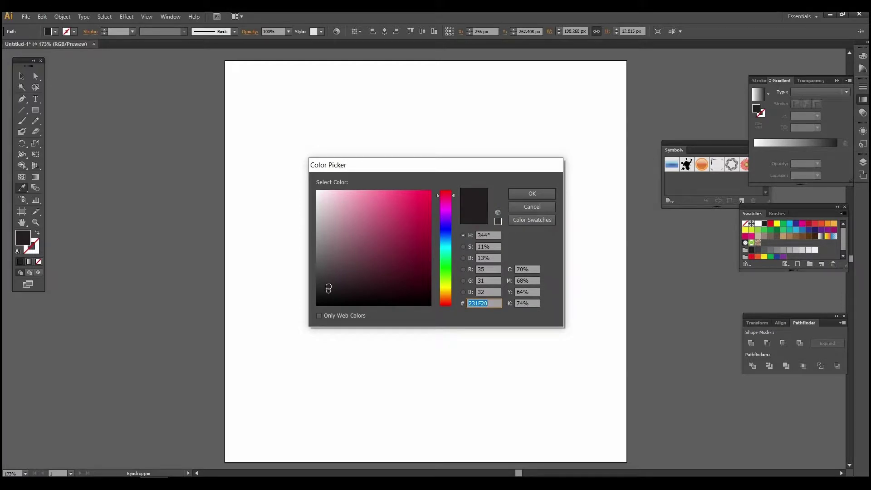
click(526, 194)
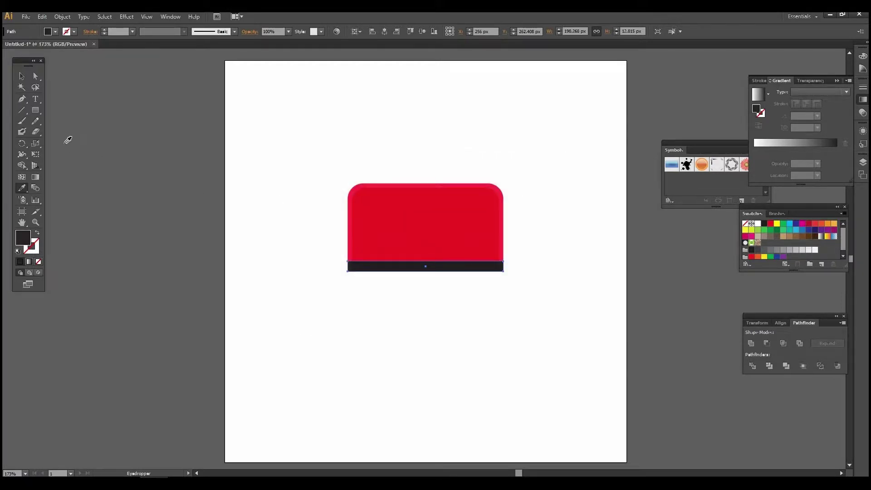
key(v)
click(238, 254)
key(m)
Draw a small rectangle in the upper right of the red body
drag(419, 201, 487, 218)
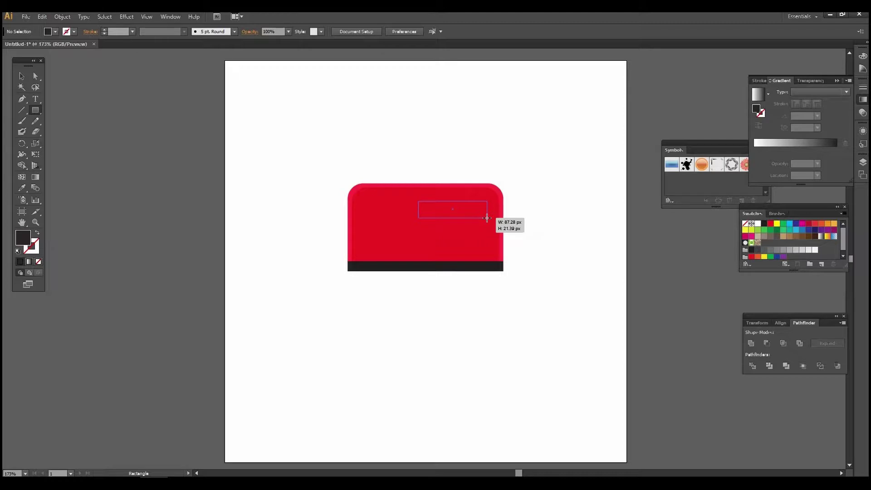
drag(487, 218, 488, 218)
click(21, 76)
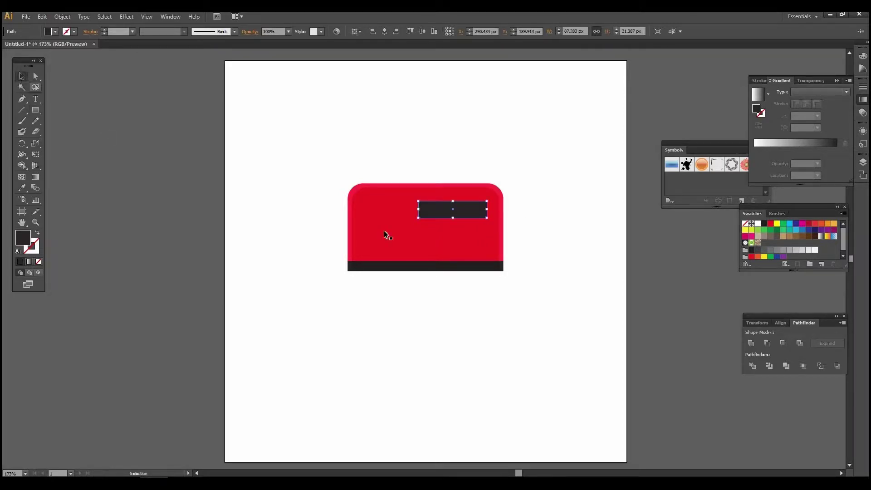
drag(424, 210, 428, 210)
Paste a copy in front and make it slightly narrower and shorter
key(ctrl+c)
key(ctrl+f)
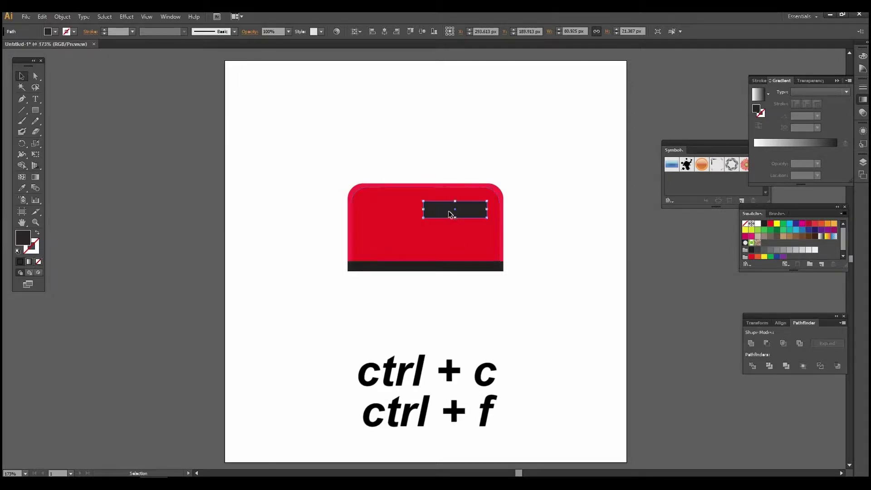
key(v)
drag(423, 210, 427, 210)
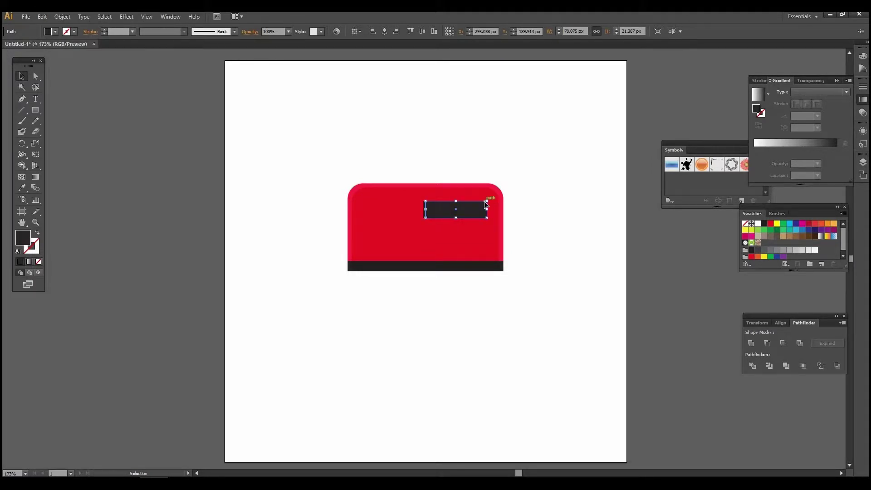
drag(457, 202, 458, 206)
click(660, 226)
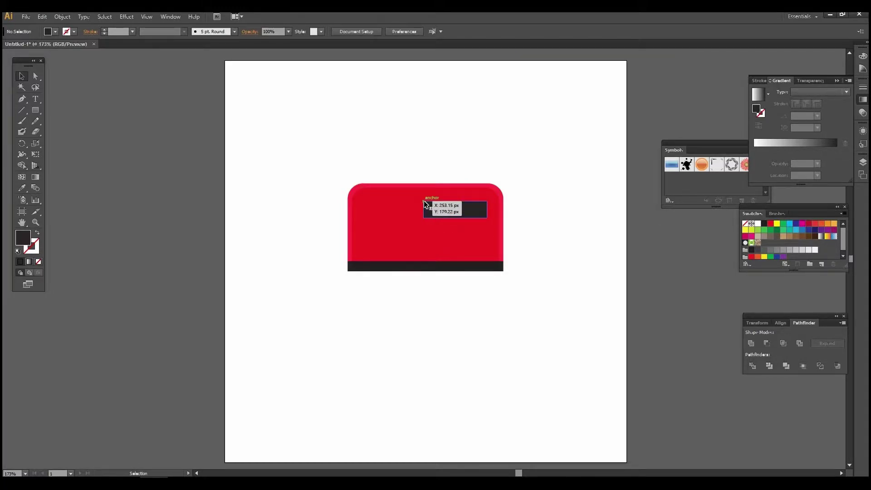
Fill the small display rectangle light grey from the Swatches
click(426, 205)
click(55, 31)
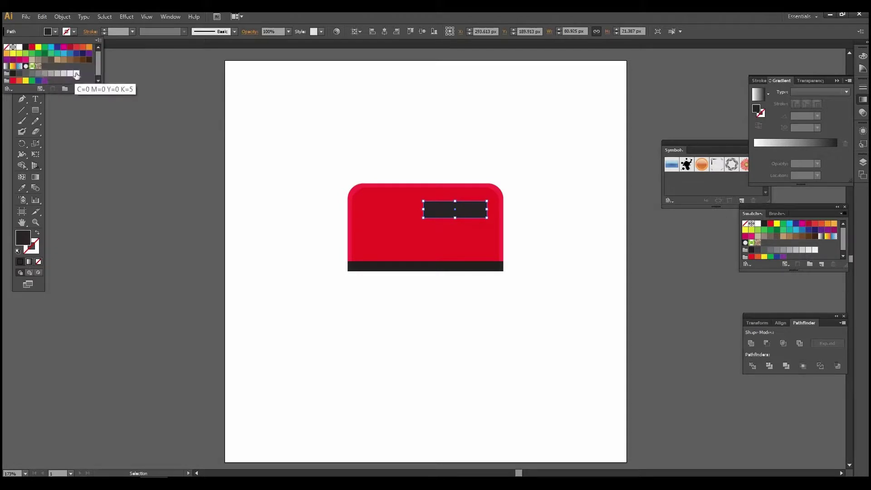
click(76, 74)
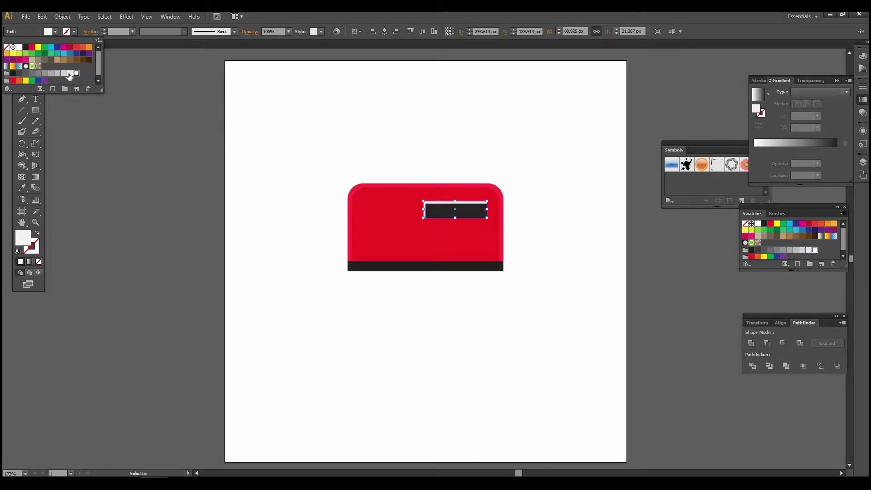
click(70, 73)
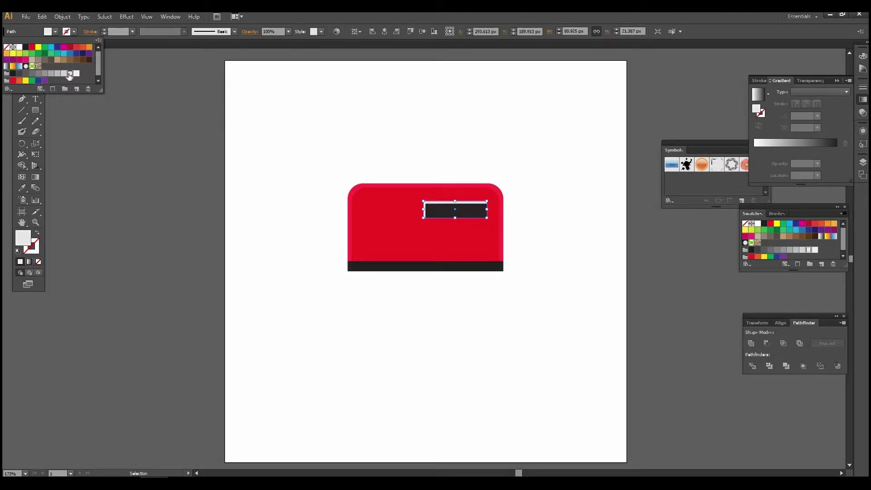
click(175, 130)
click(450, 210)
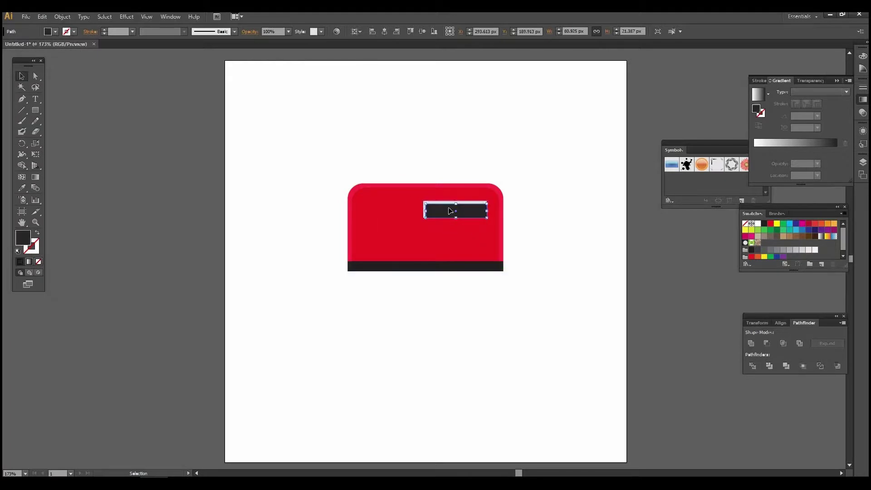
click(56, 31)
click(76, 74)
click(361, 276)
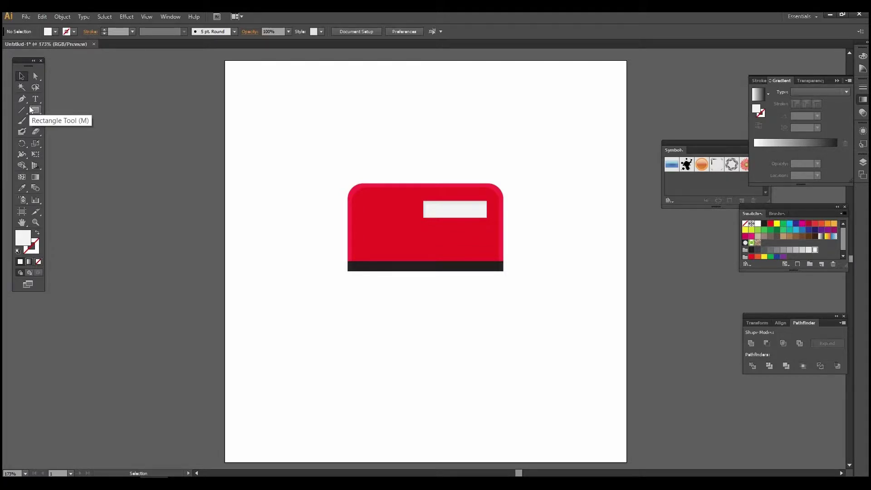
click(439, 204)
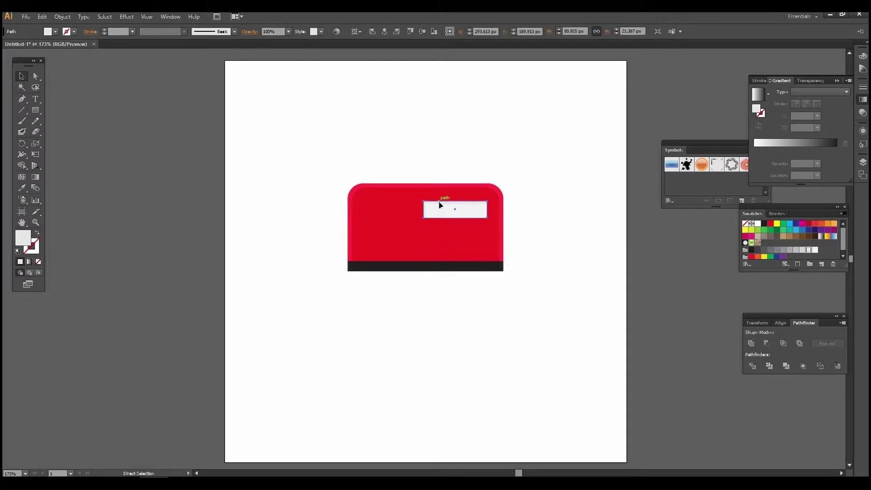
Shrink the rectangle to a thin sliver and eyedropper the body's red onto it
key(ctrl)
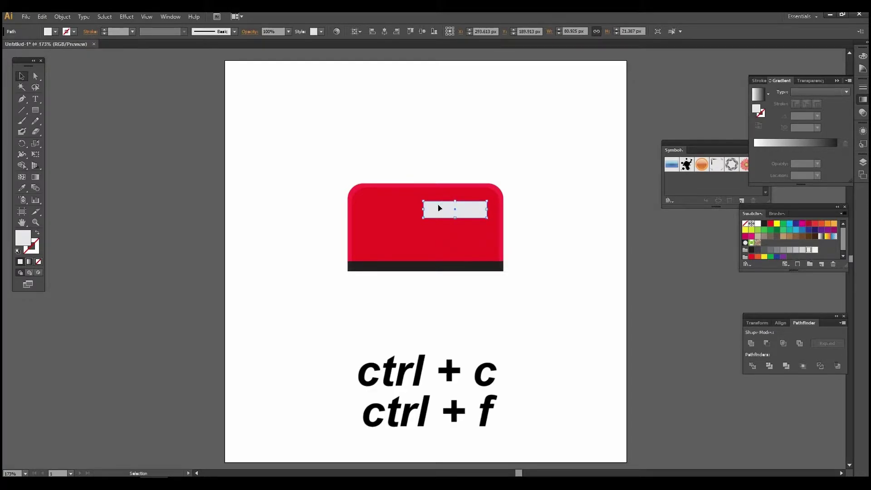
drag(424, 210, 439, 211)
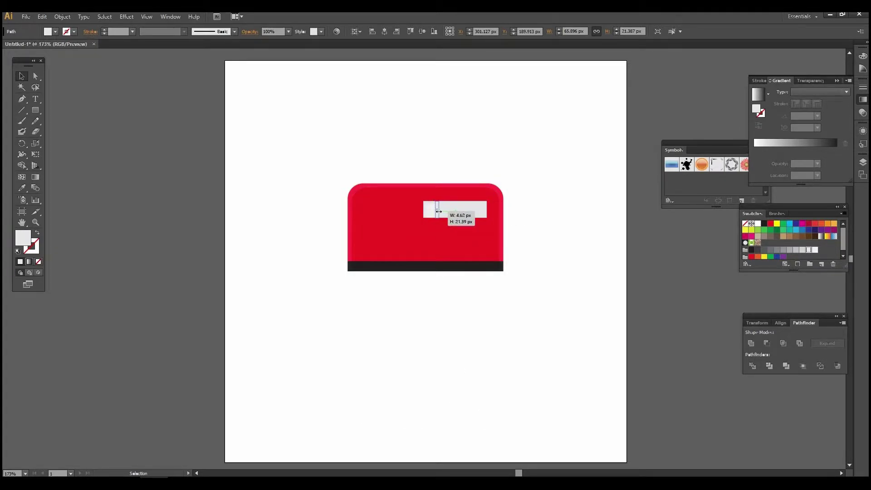
drag(439, 211, 438, 210)
key(i)
click(401, 201)
Refine the sliver's red in the Color Picker, starting from F90819
key(v)
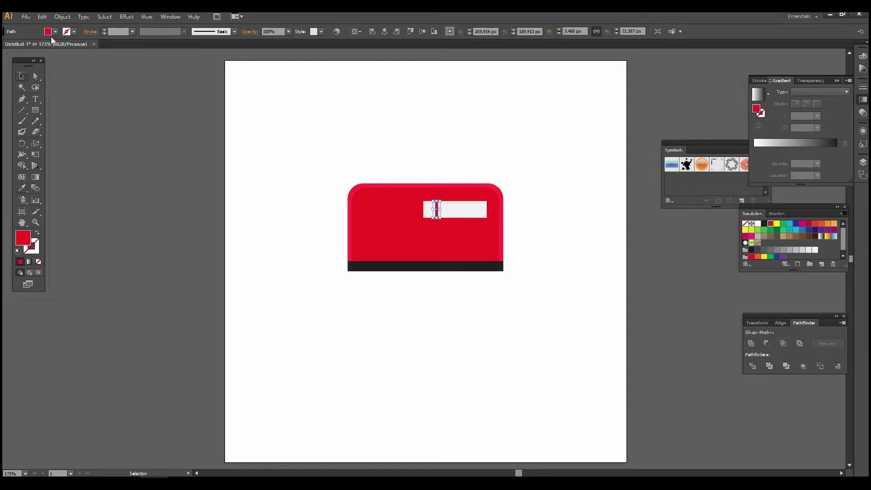
double_click(24, 237)
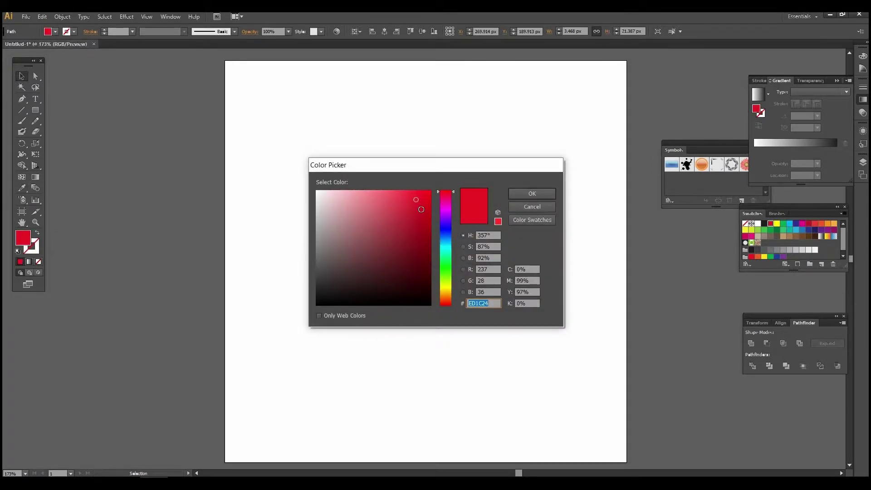
text(F90819)
click(406, 191)
click(408, 198)
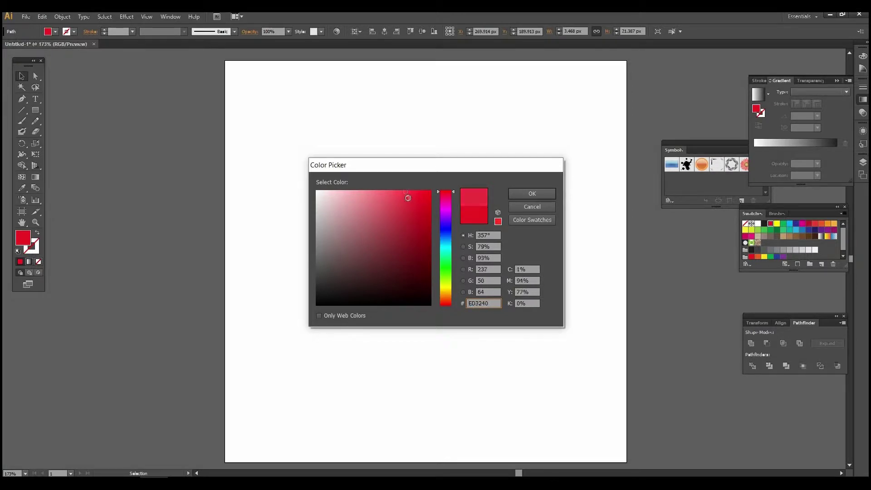
click(533, 194)
click(125, 146)
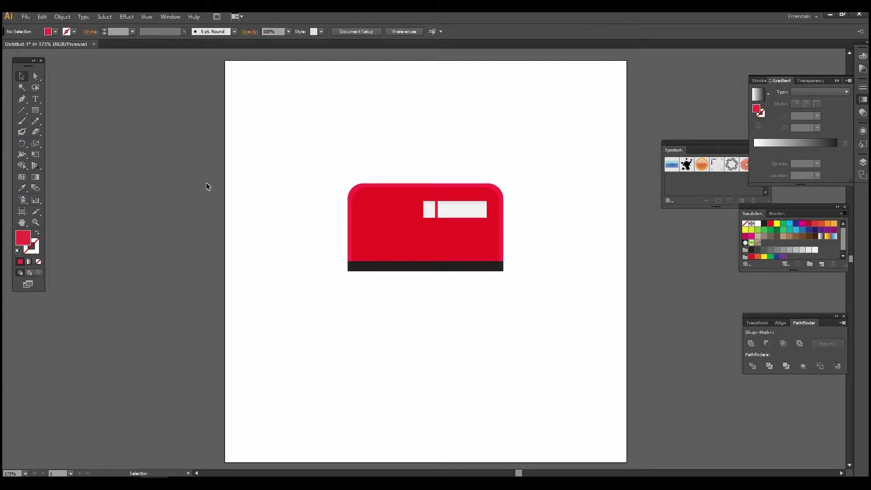
Set the thin divider's opacity to 80%
click(436, 209)
click(280, 32)
text(50)
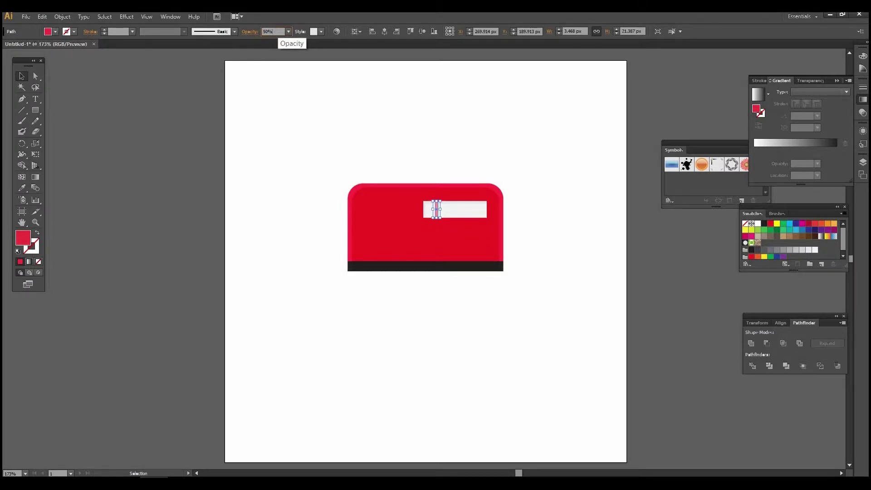
text(80)
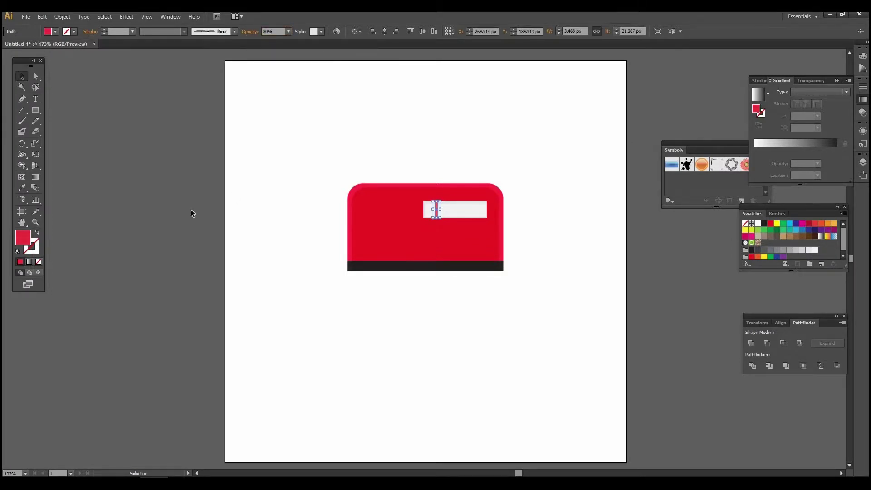
click(191, 212)
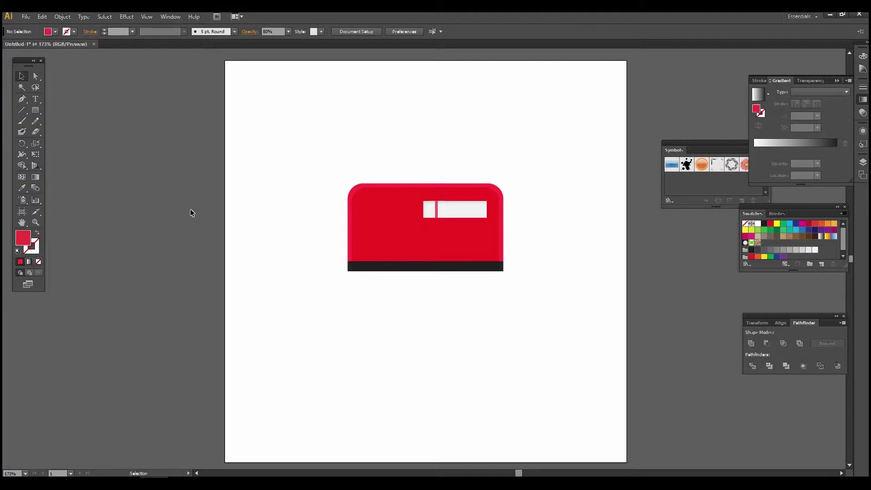
Draw a circle, place it on the left of the radio body, and fill it dark grey
click(35, 111)
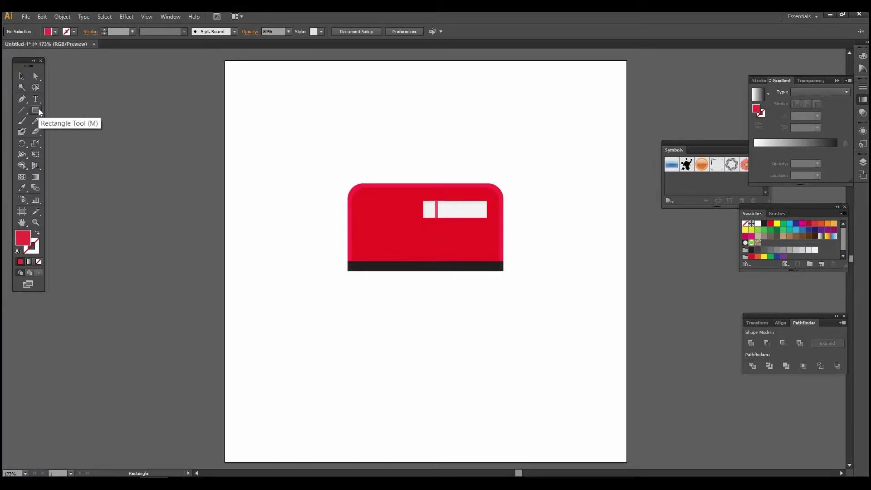
drag(39, 112, 62, 134)
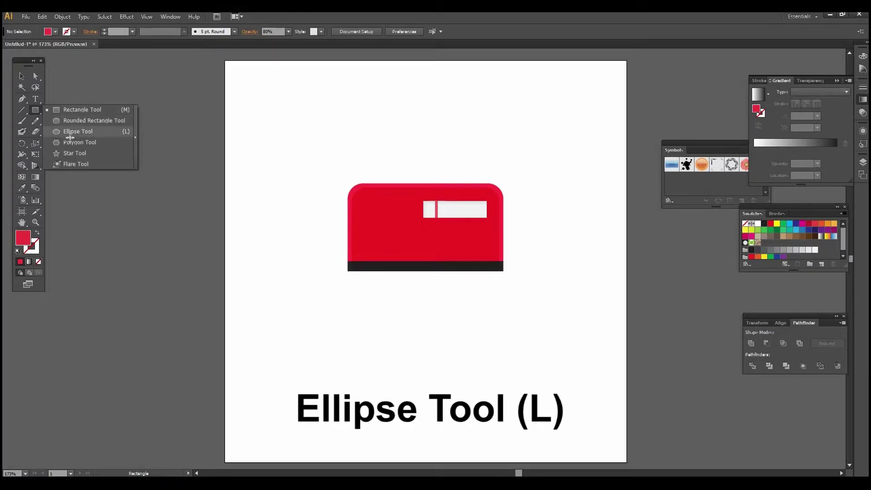
mouse_move(246, 196)
mouse_down()
mouse_move(302, 269)
mouse_move(296, 259)
mouse_up()
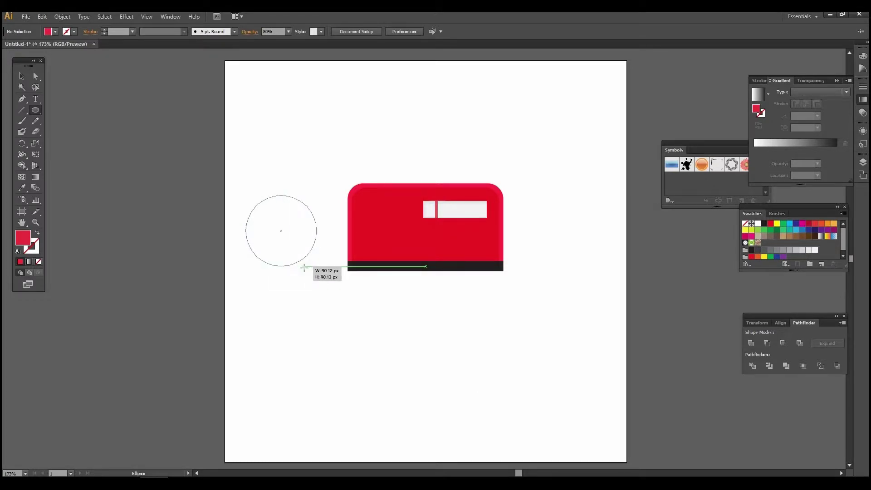
drag(296, 259, 300, 257)
key(v)
drag(251, 227, 368, 231)
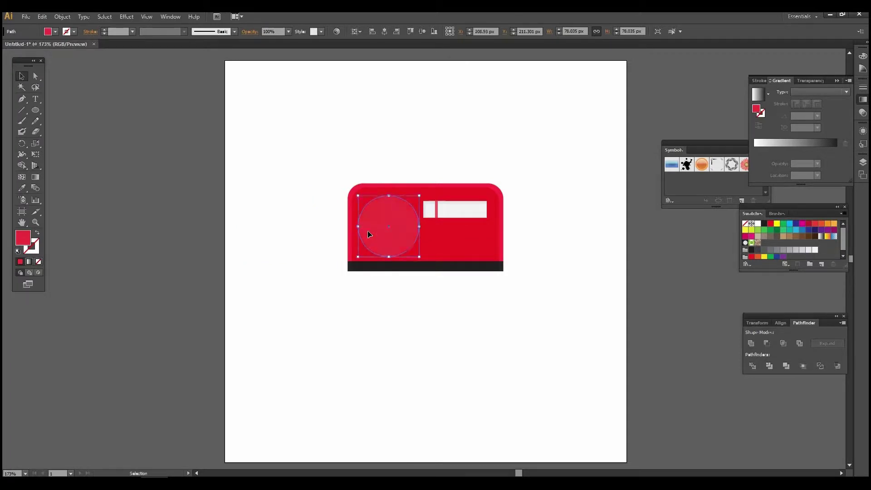
click(55, 31)
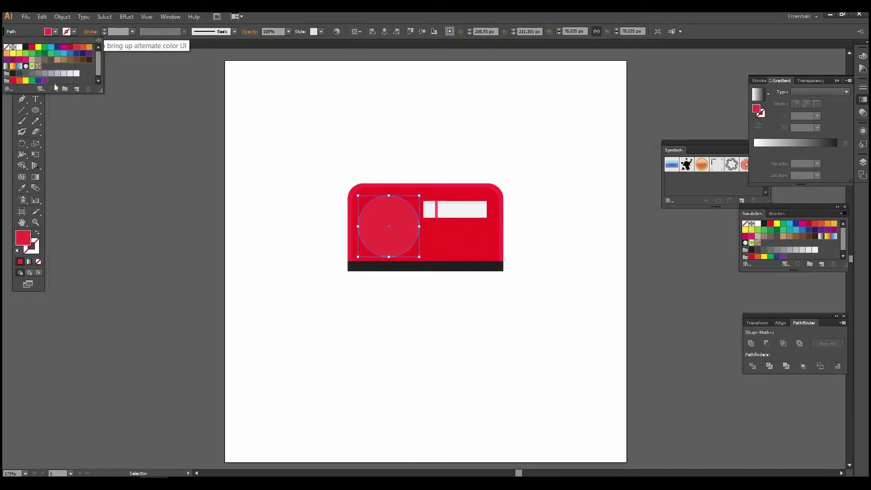
click(19, 74)
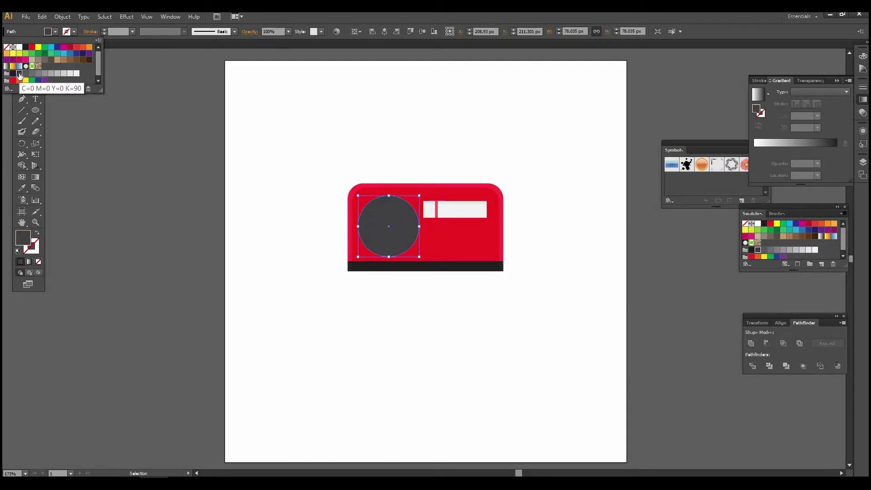
click(25, 238)
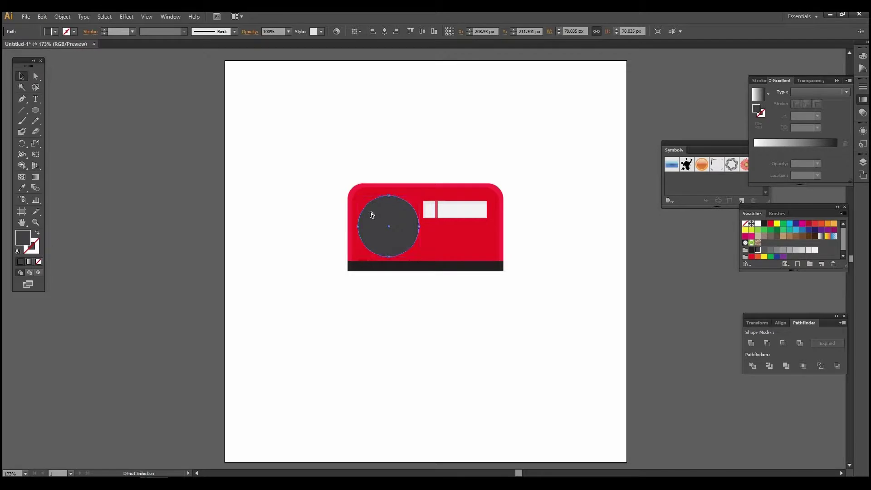
Cut an offset front copy from the circle with Minus Front, leaving a black crescent
key(ctrl+c)
key(ctrl+f)
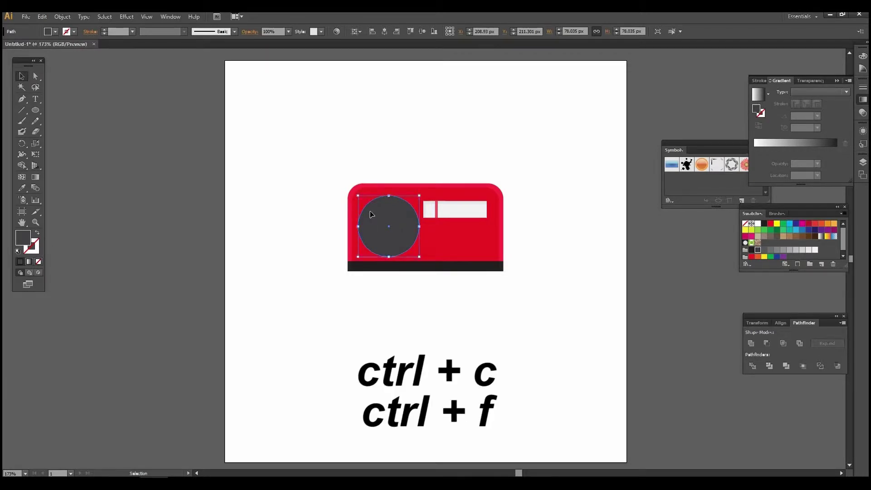
drag(380, 226, 385, 227)
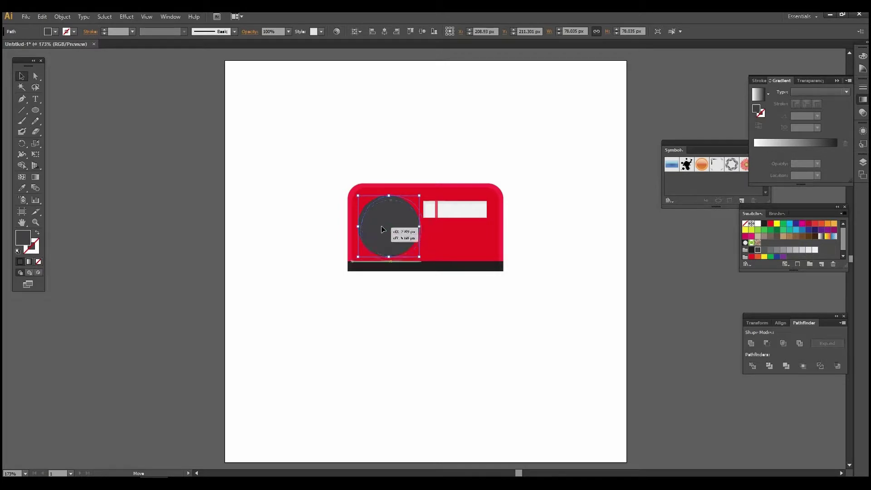
drag(385, 228, 385, 229)
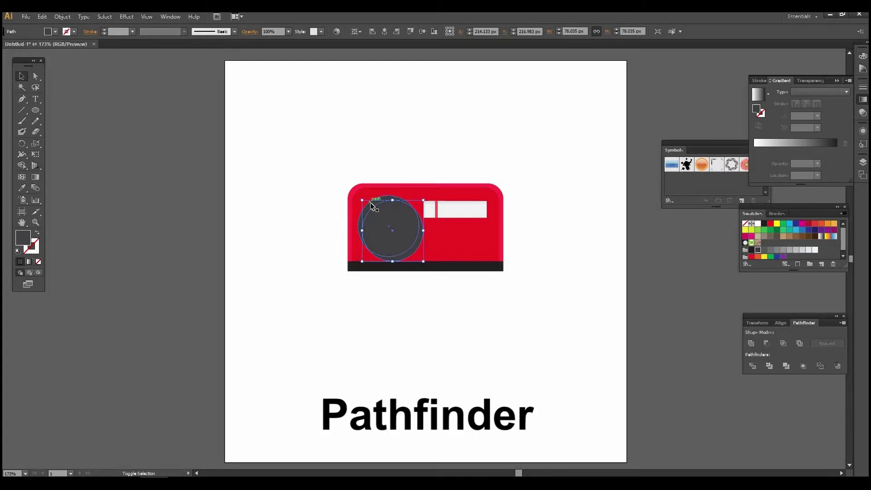
click(769, 345)
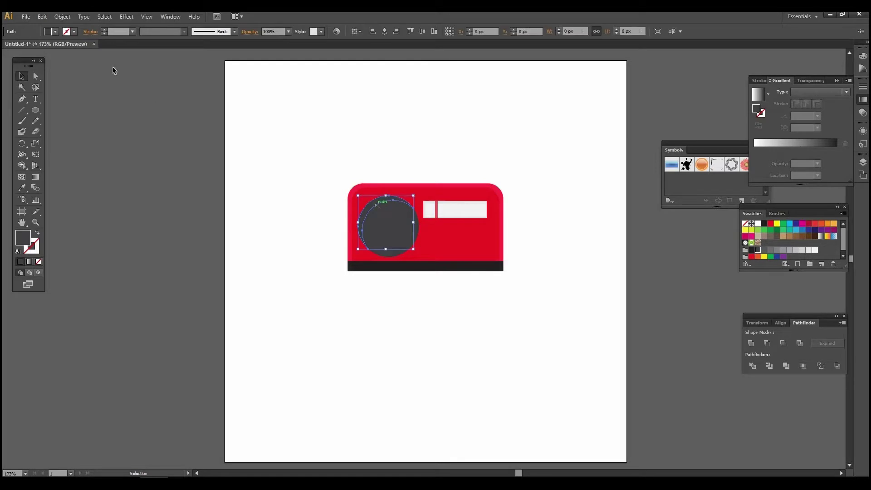
click(52, 33)
click(26, 46)
click(166, 241)
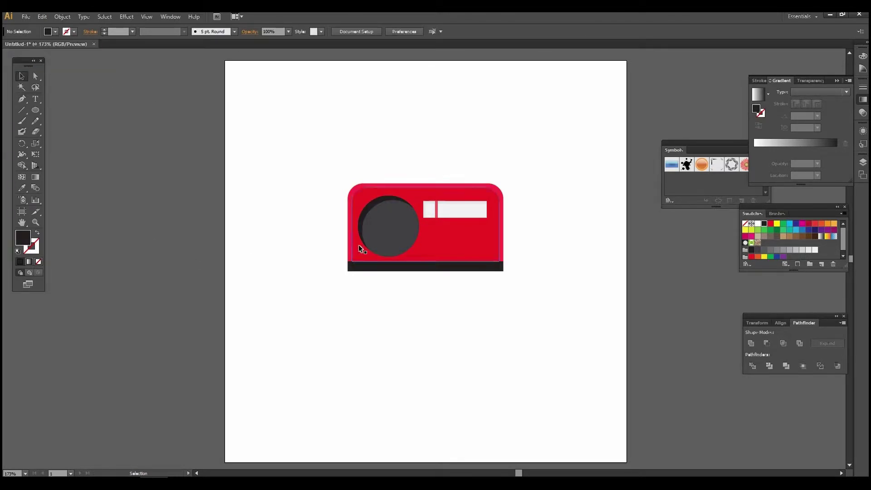
click(385, 240)
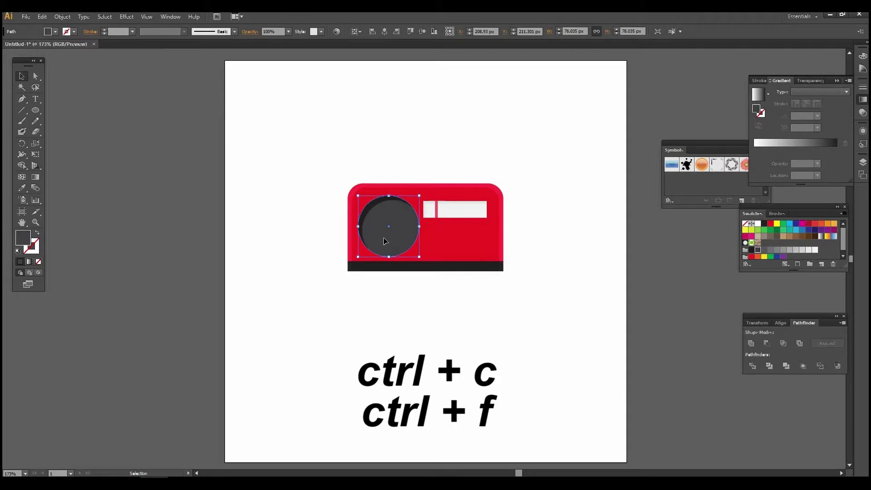
Paste a smaller copy of the speaker circle inside it and fill it light grey
key(a)
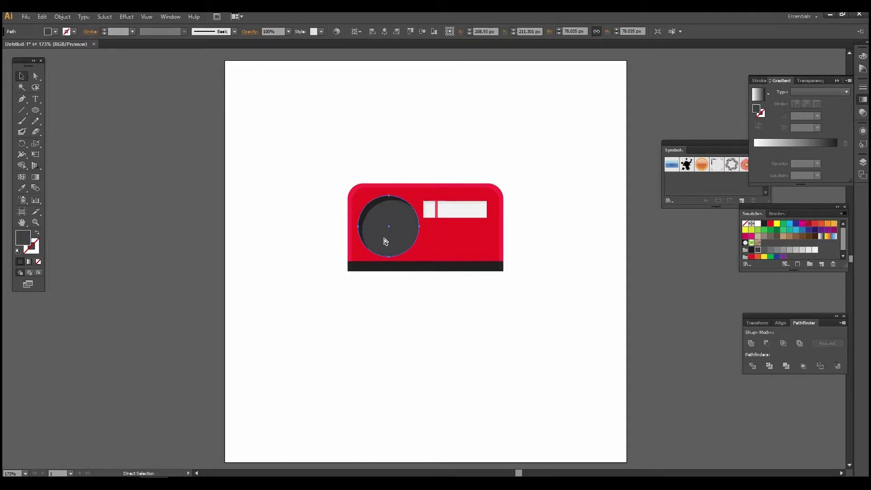
key(v)
mouse_move(359, 257)
mouse_down()
mouse_move(398, 230)
mouse_move(378, 242)
mouse_up()
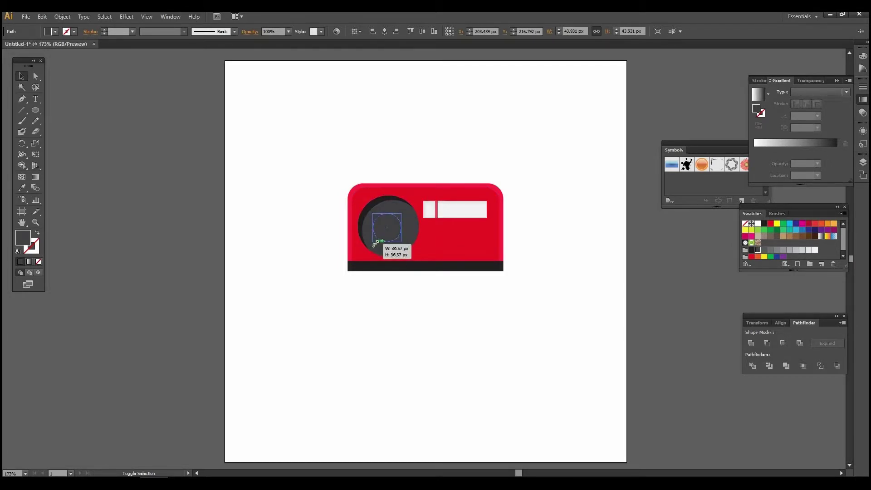
shift+click(412, 232)
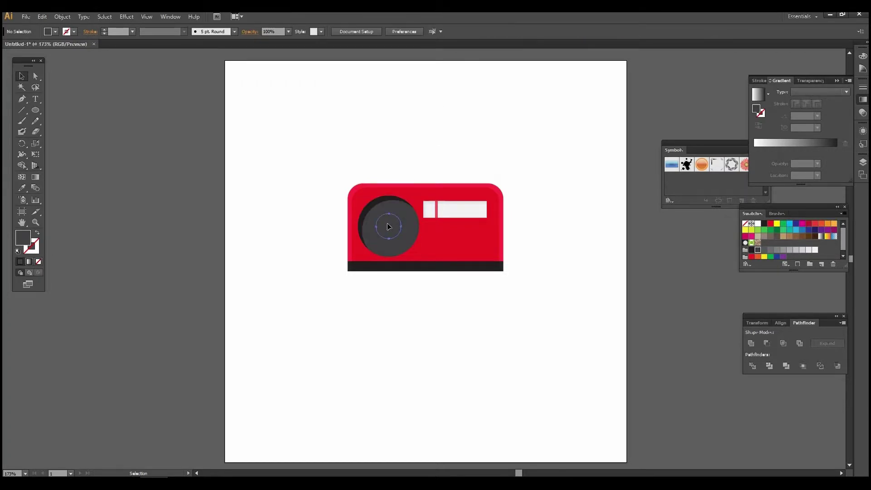
click(391, 228)
click(56, 31)
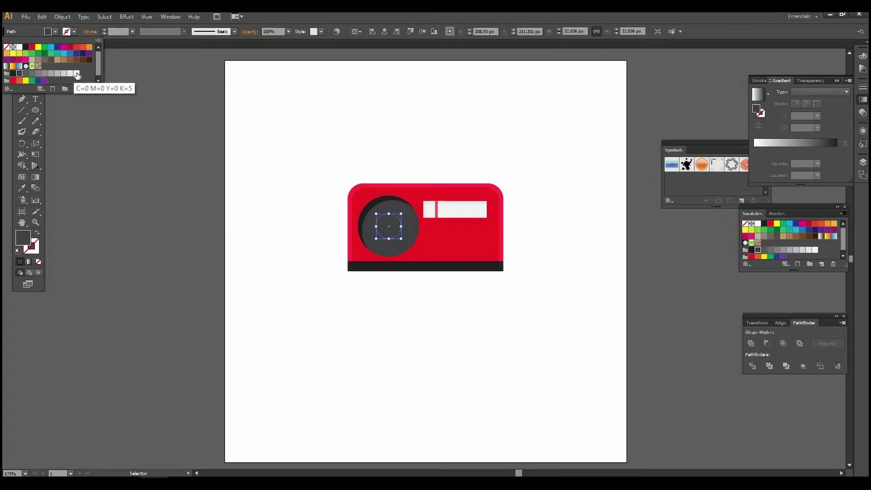
click(77, 76)
click(217, 233)
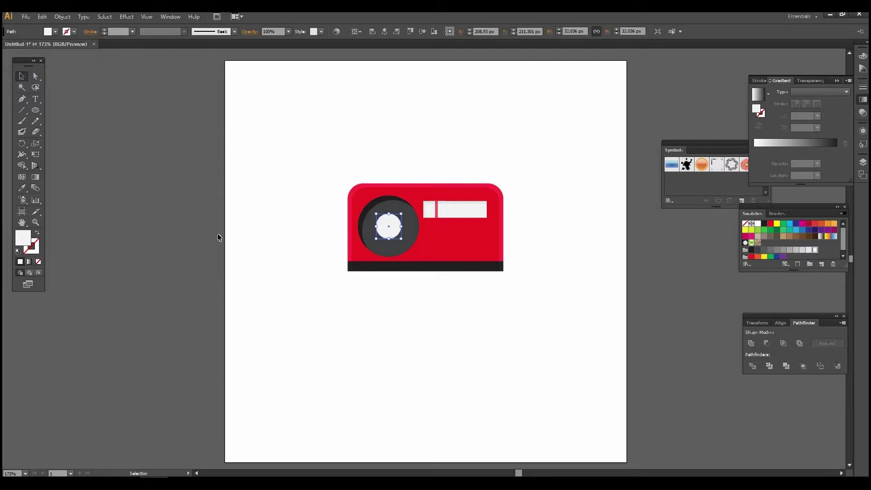
Add a tiny black dot centred in the middle of the light grey disc
click(389, 233)
key(ctrl+c)
key(ctrl+f)
drag(389, 234, 391, 224)
shift+click(390, 231)
click(421, 31)
click(55, 33)
click(55, 57)
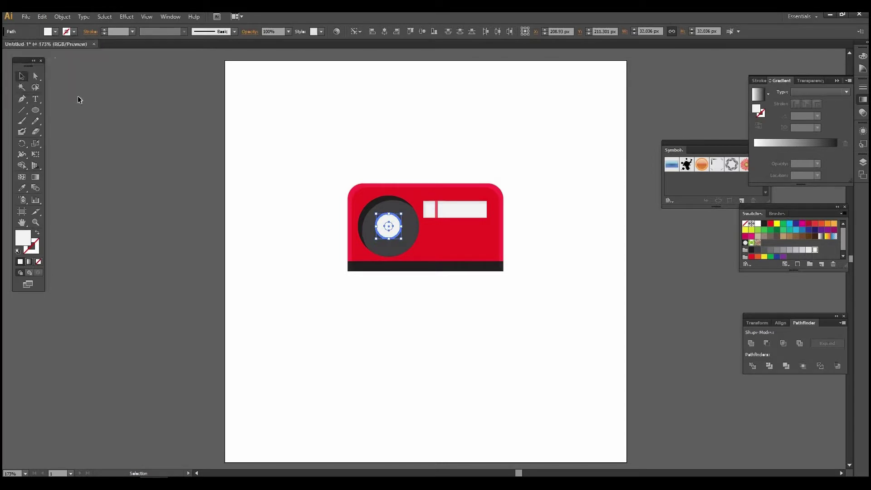
key(ctrl+shift+a)
click(387, 231)
click(55, 32)
click(23, 54)
click(131, 206)
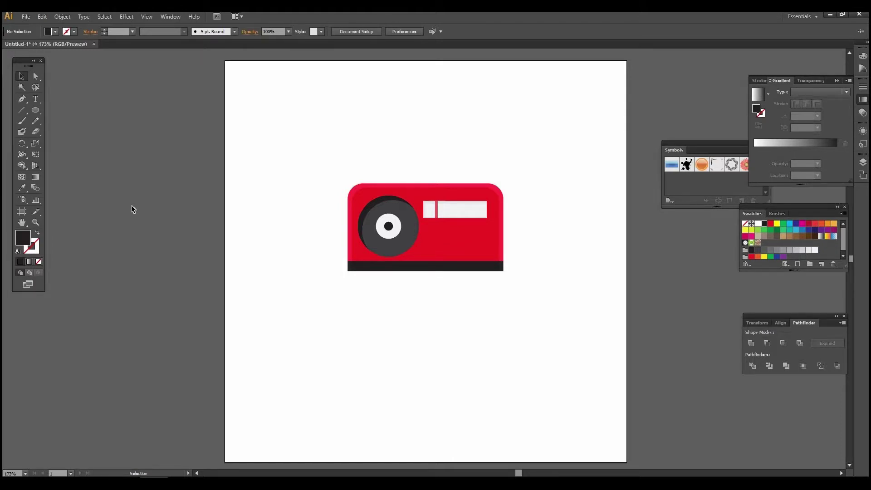
Draw a small dark knob circle beside the speaker on the radio's right side
click(35, 110)
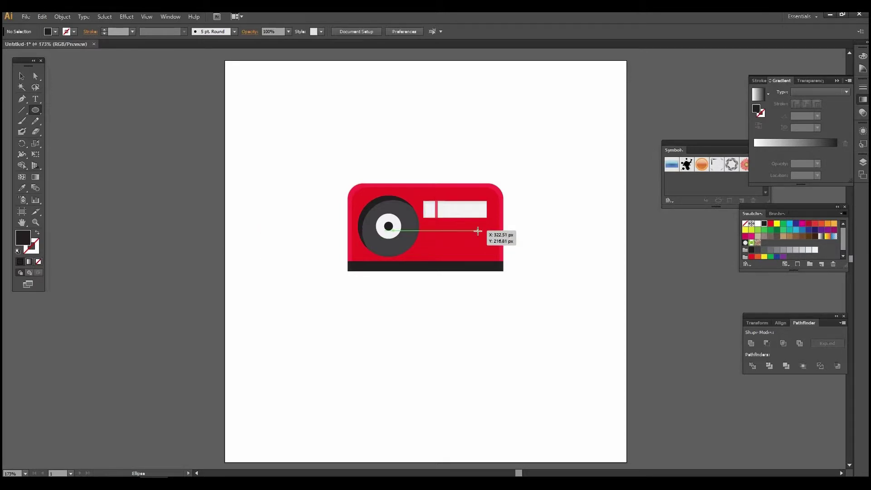
drag(478, 231, 498, 251)
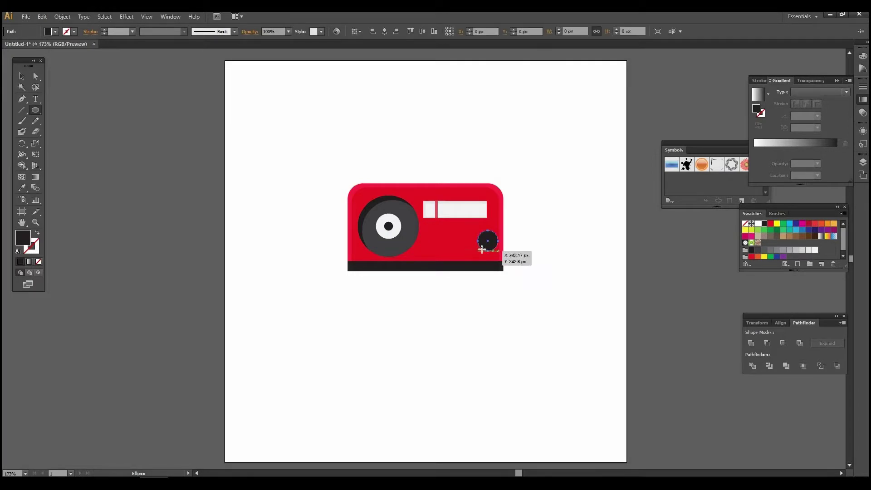
click(21, 76)
mouse_move(489, 246)
mouse_down()
mouse_move(482, 236)
mouse_move(495, 249)
mouse_up()
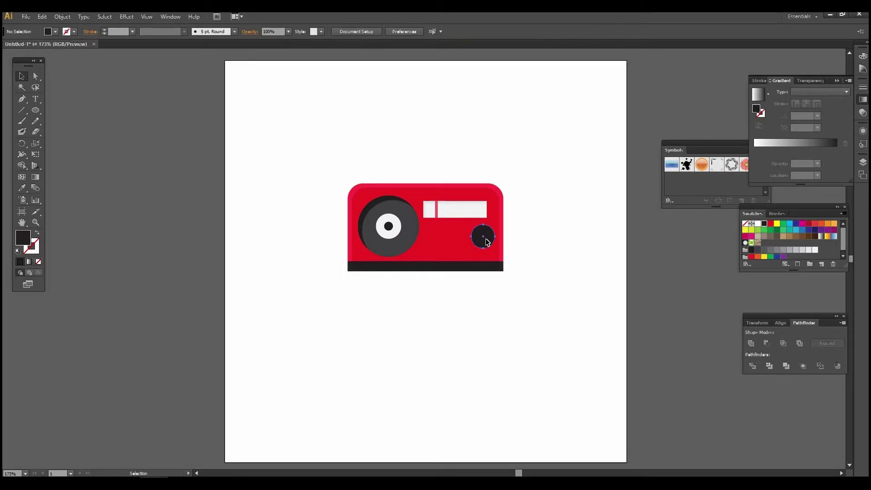
Duplicate the knob twice to its left, shrink a copy, and select all three
key(ctrl+c)
key(ctrl+f)
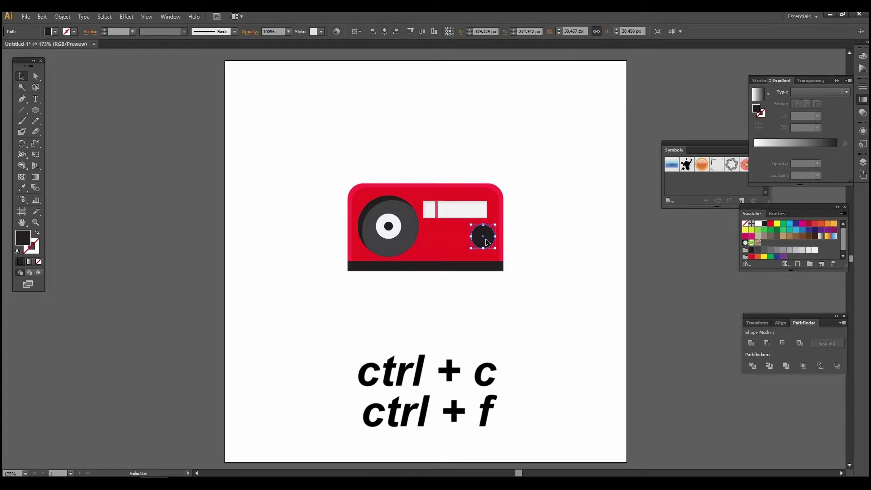
drag(487, 242, 460, 243)
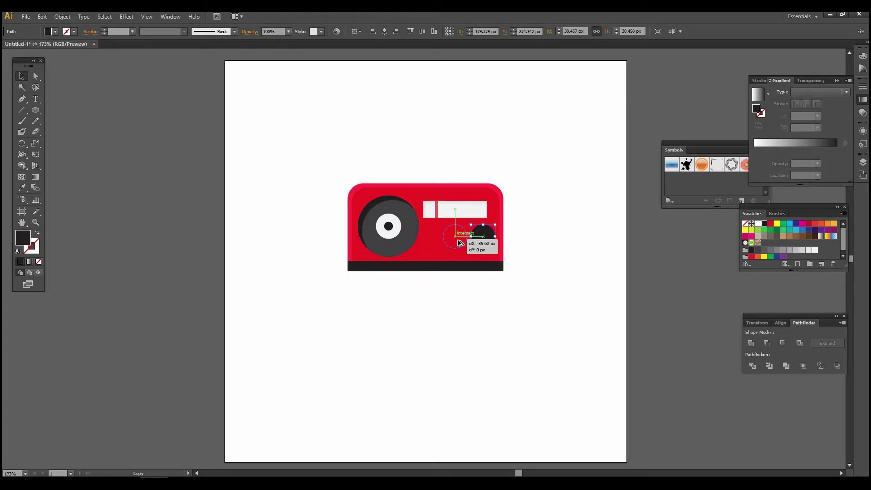
mouse_move(444, 247)
mouse_down()
mouse_move(435, 242)
mouse_move(440, 229)
mouse_up()
key(ctrl+c)
key(ctrl+f)
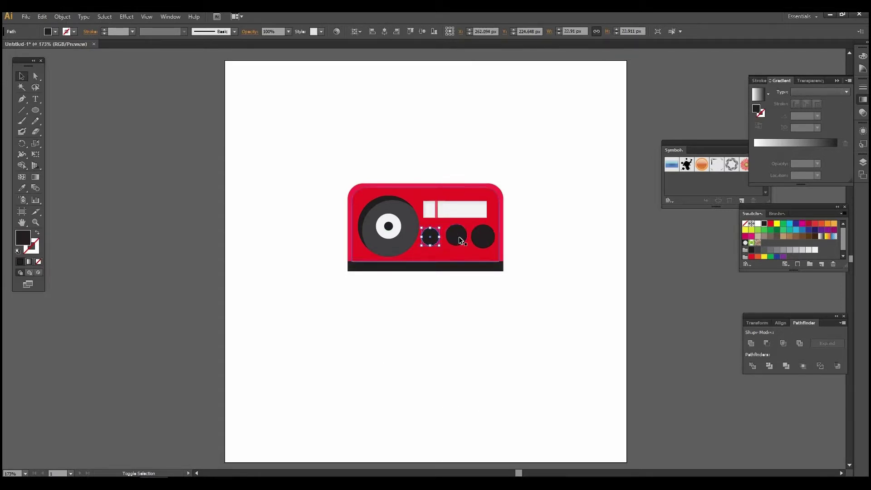
shift+click(457, 236)
shift+click(483, 236)
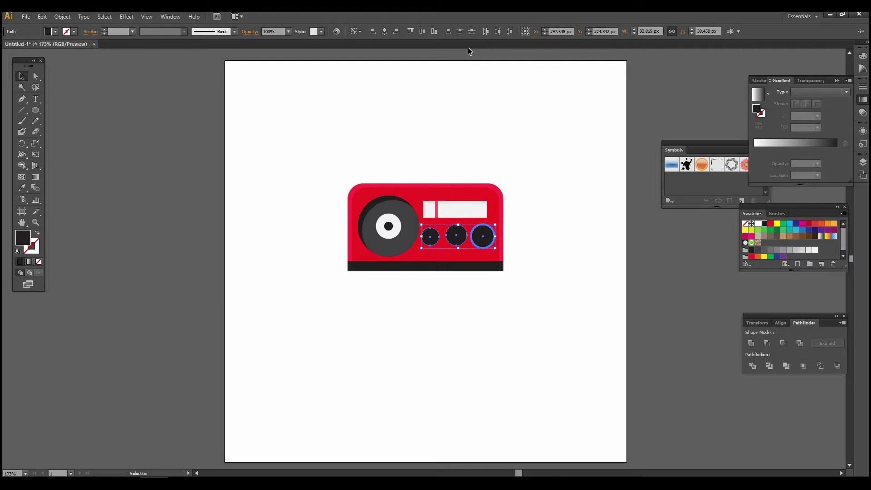
Vertically centre the three knobs in their row
click(423, 31)
click(670, 238)
click(451, 238)
click(432, 238)
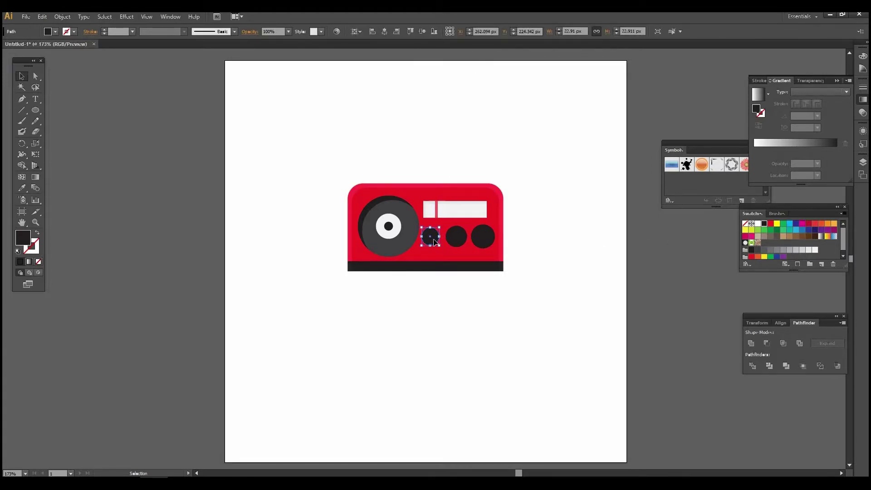
click(664, 261)
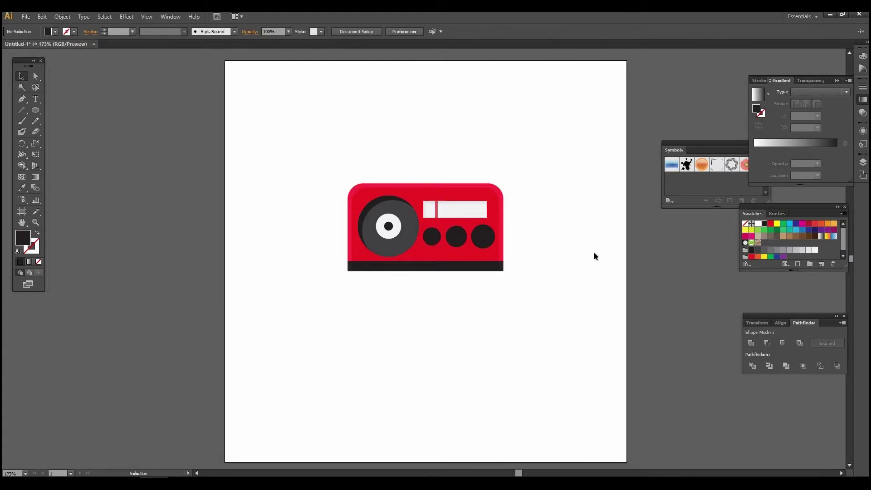
Put a slightly smaller copy centred on top of the left knob
click(432, 241)
key(ctrl+c)
key(ctrl+f)
drag(442, 246, 441, 241)
click(438, 244)
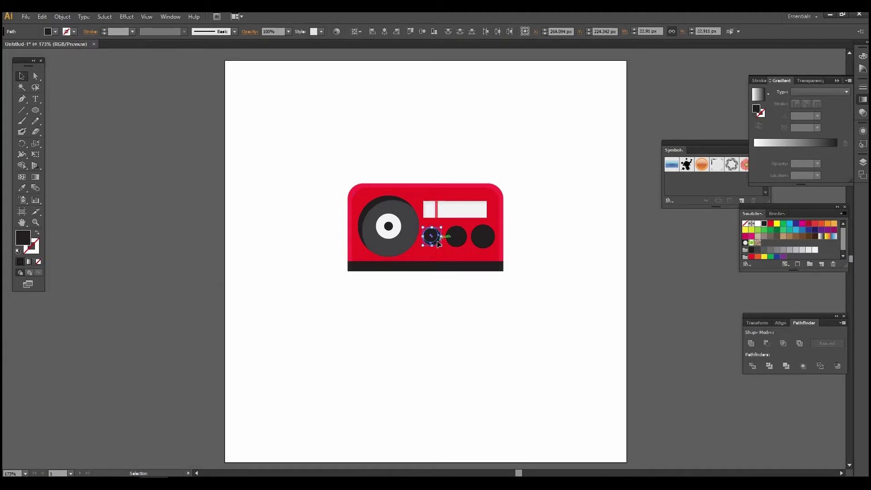
click(385, 31)
click(420, 31)
click(667, 235)
Put a slightly smaller centred copy on top of the middle knob
click(462, 243)
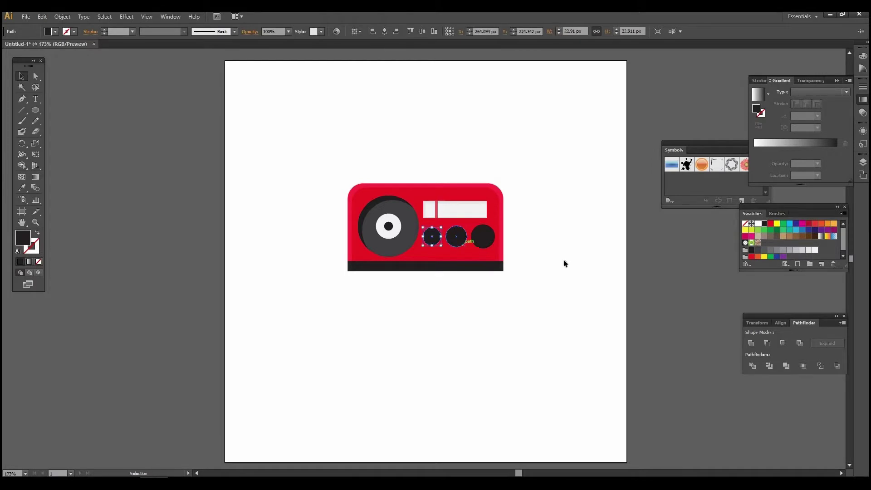
click(462, 243)
key(ctrl+c)
key(ctrl+f)
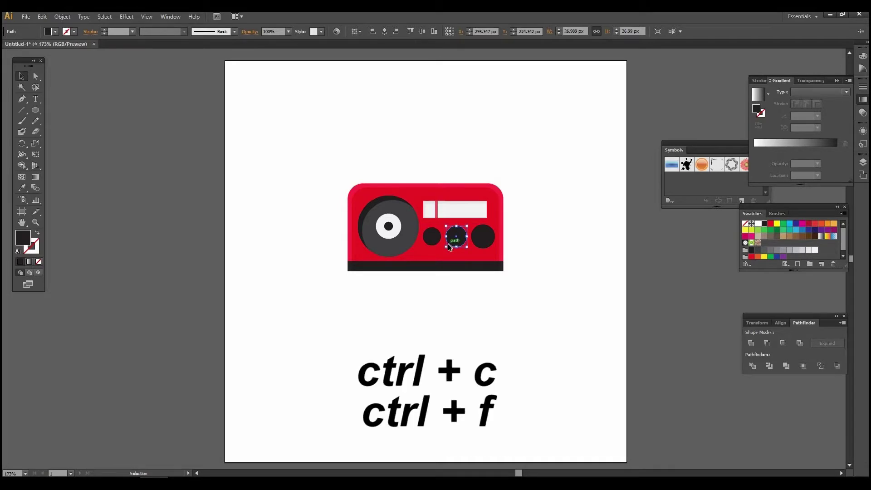
drag(446, 246, 447, 246)
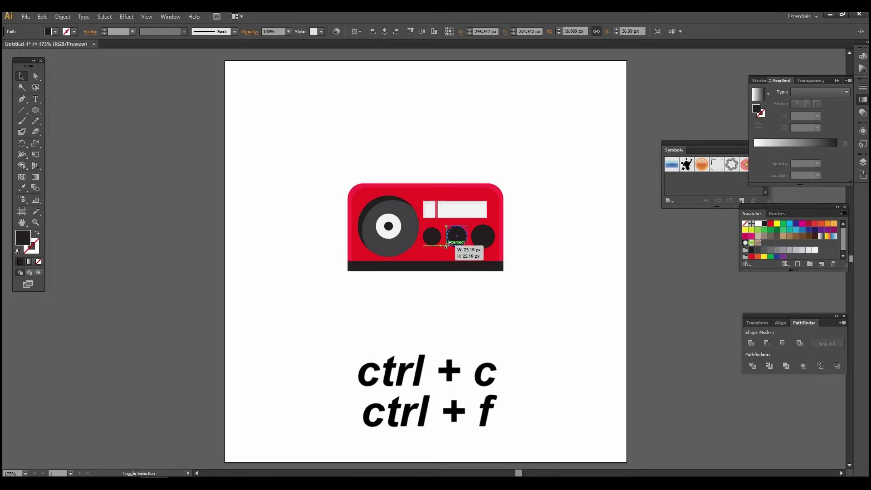
shift+click(445, 238)
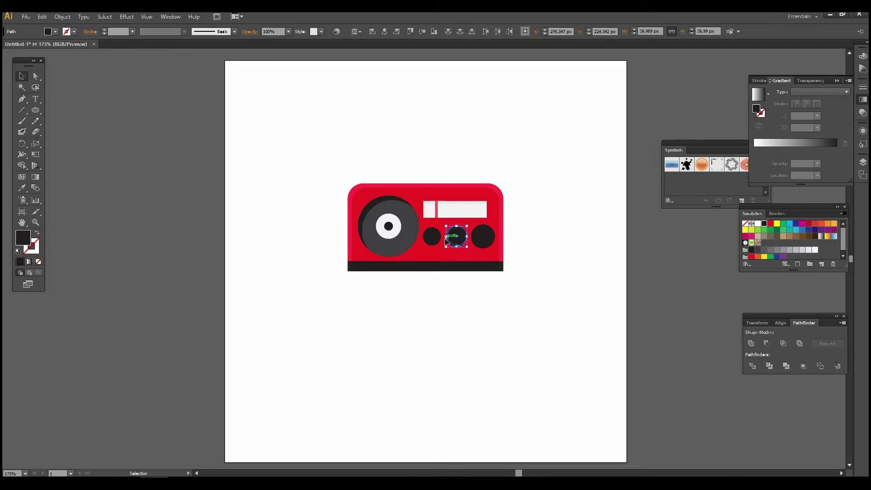
click(384, 32)
click(423, 32)
Add a slightly smaller copy on the right knob and select all inner copies
click(663, 263)
key(a)
click(489, 244)
key(ctrl+c)
key(ctrl+f)
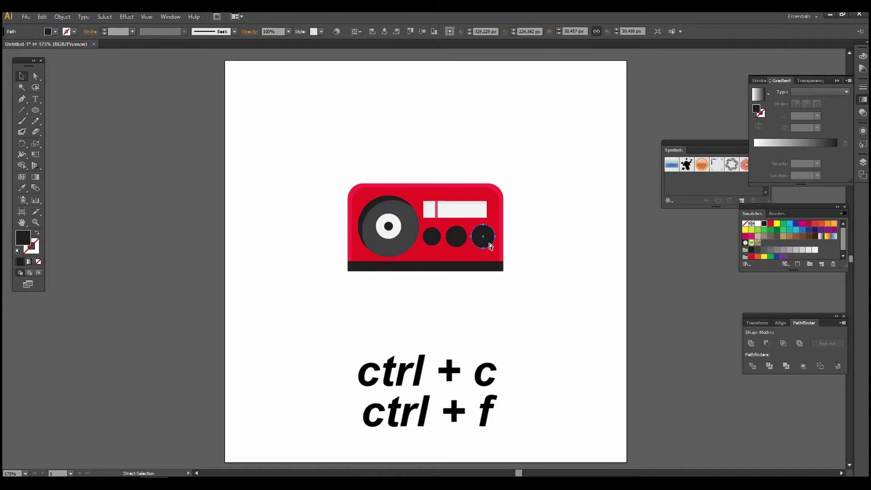
key(v)
drag(495, 247, 495, 248)
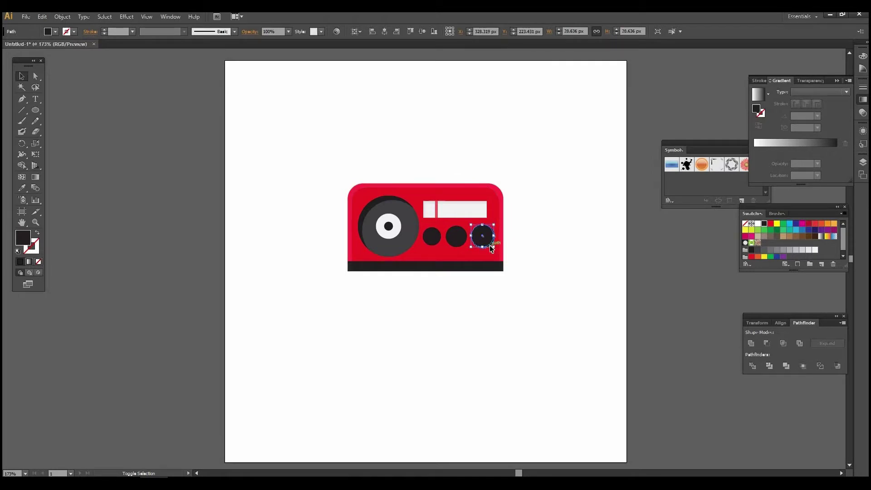
shift+click(489, 245)
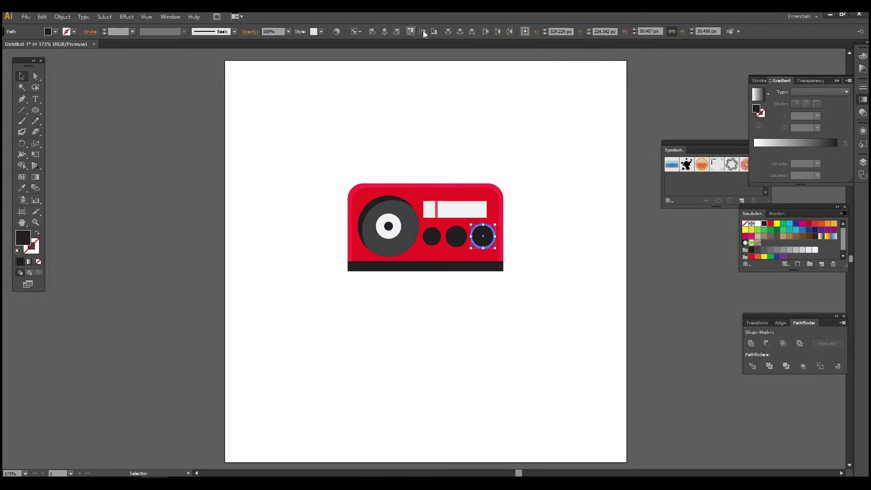
click(568, 239)
click(483, 241)
shift+click(456, 237)
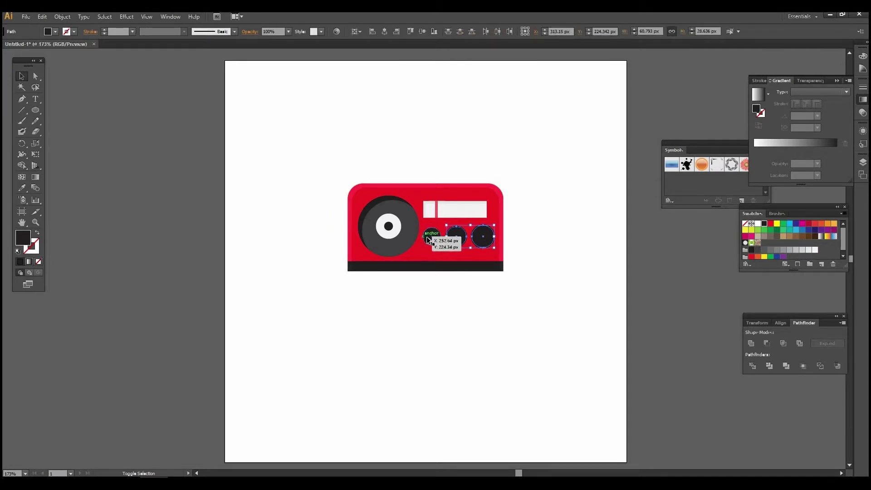
Fill the selected inner circle copies white
click(48, 31)
click(75, 76)
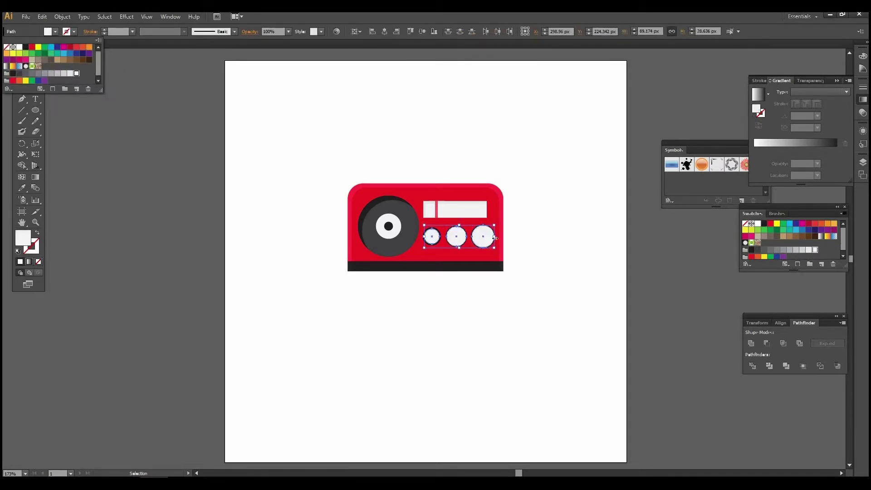
click(636, 258)
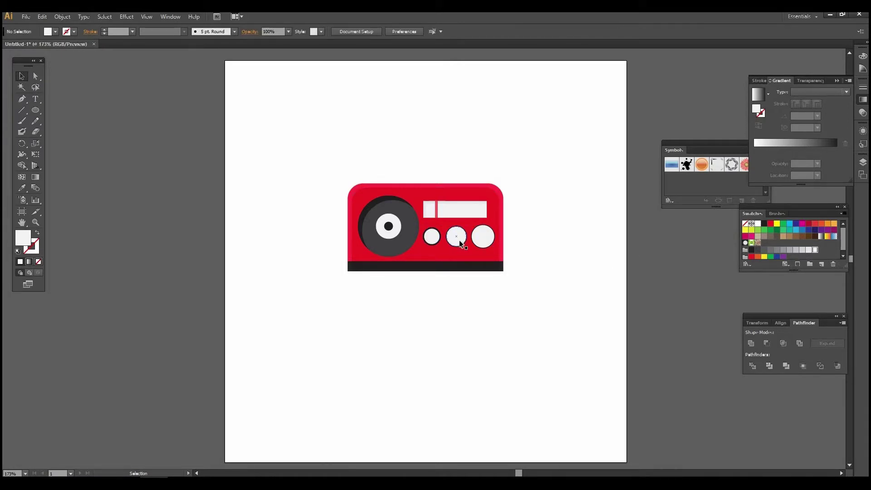
Shrink the middle and right white inner circles and re-centre each on its ring
shift+click(459, 237)
drag(466, 247, 467, 245)
drag(467, 244, 466, 247)
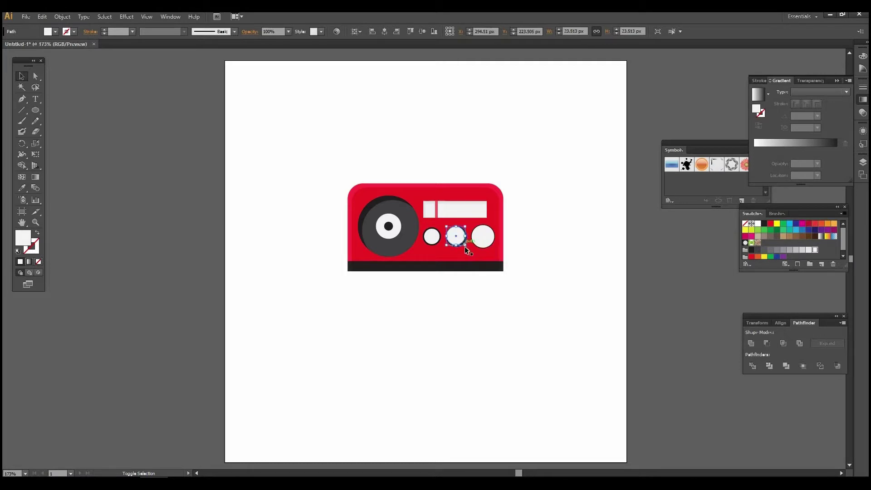
click(462, 249)
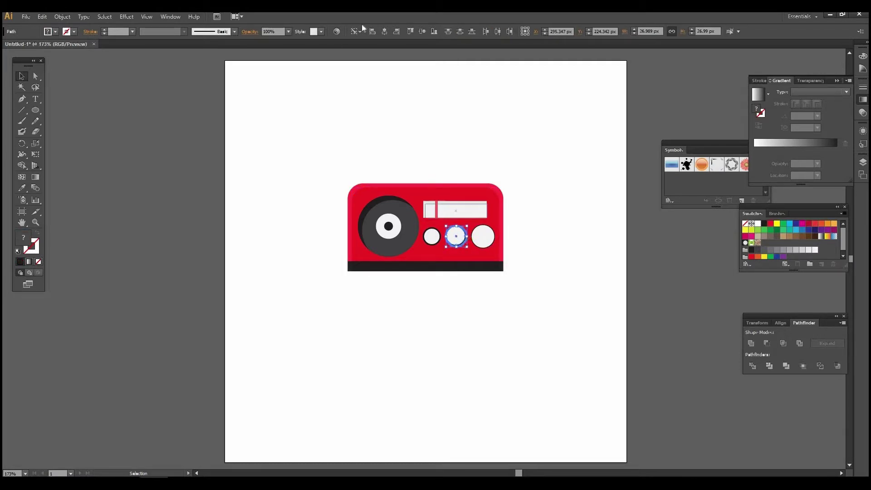
click(384, 33)
click(524, 241)
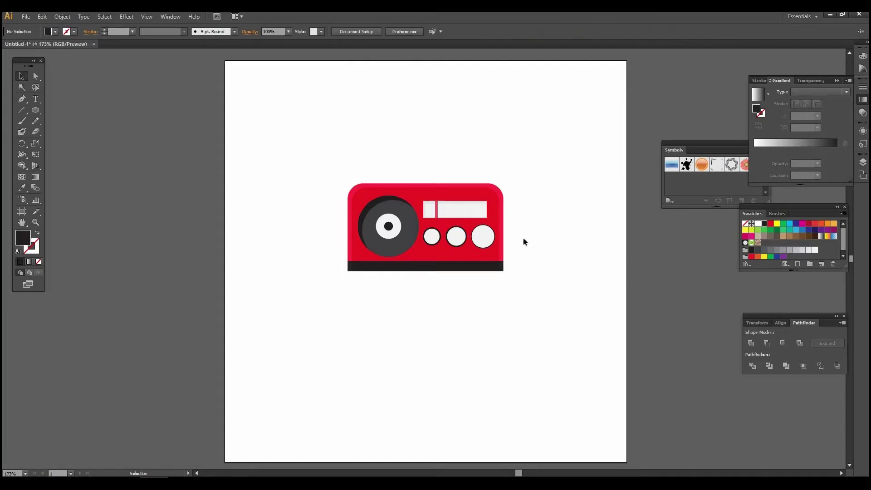
shift+click(486, 242)
drag(493, 248, 494, 241)
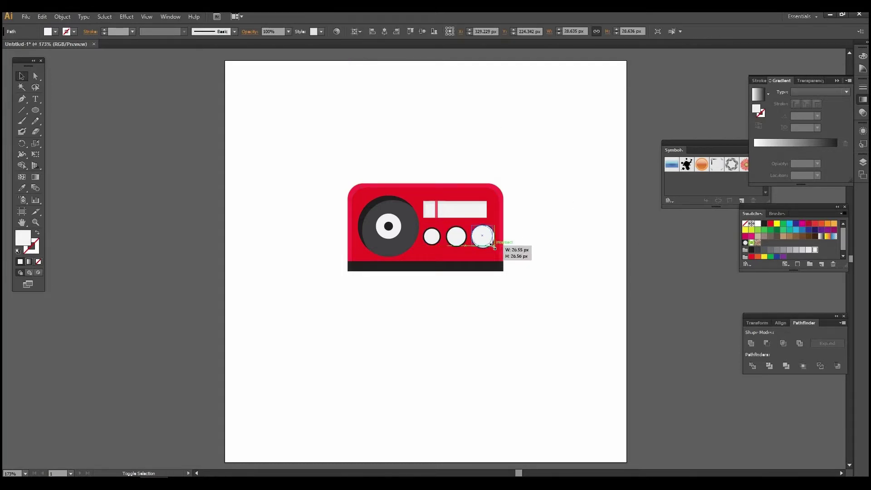
shift+click(495, 239)
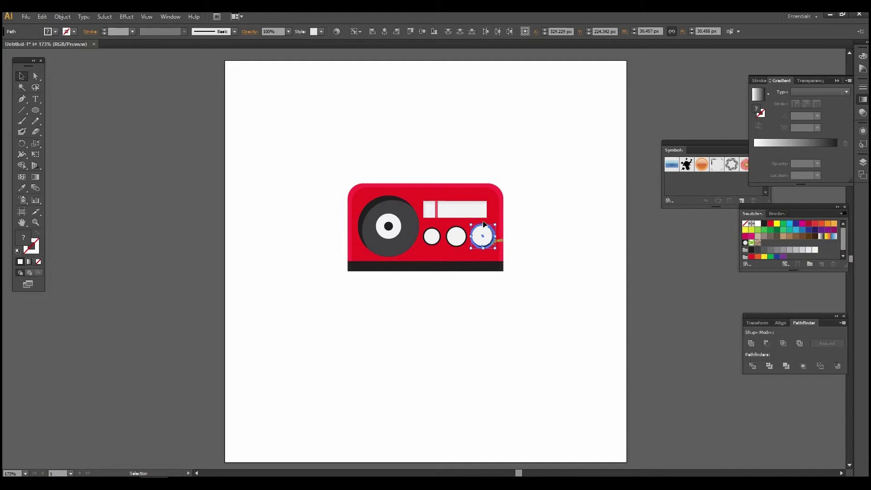
click(386, 31)
click(651, 243)
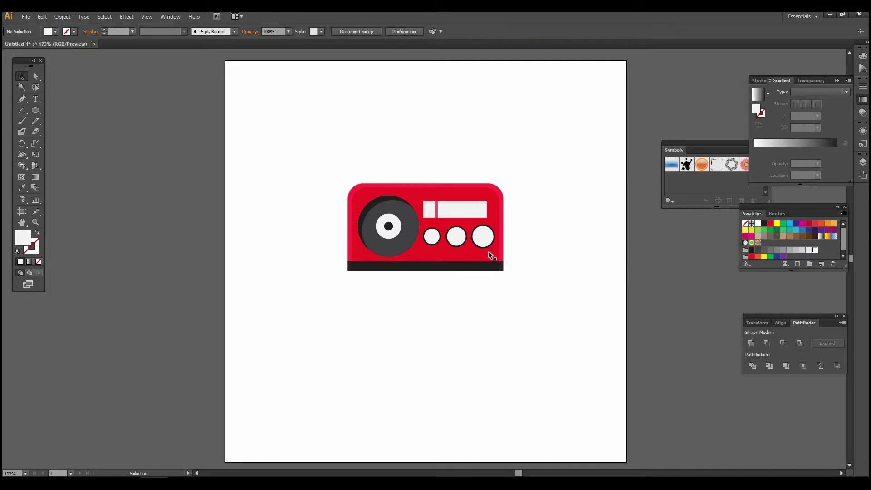
Fill all three knobs with a light grey swatch
click(481, 247)
shift+click(453, 245)
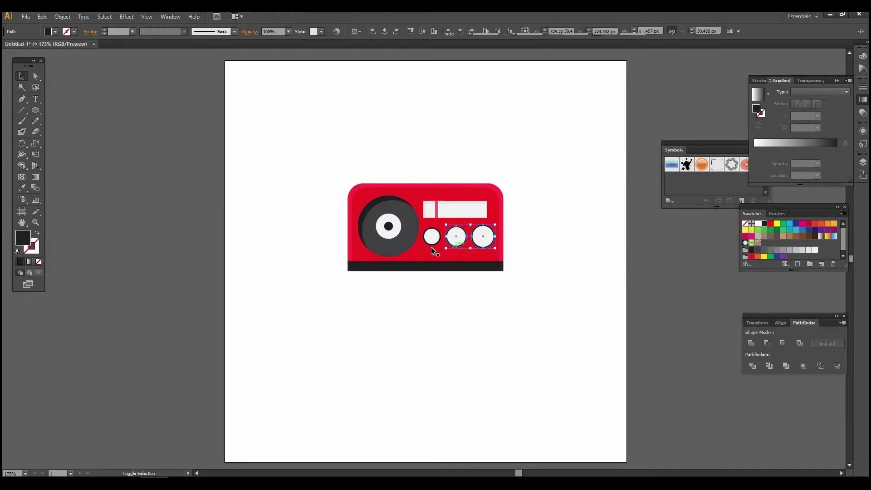
shift+click(429, 244)
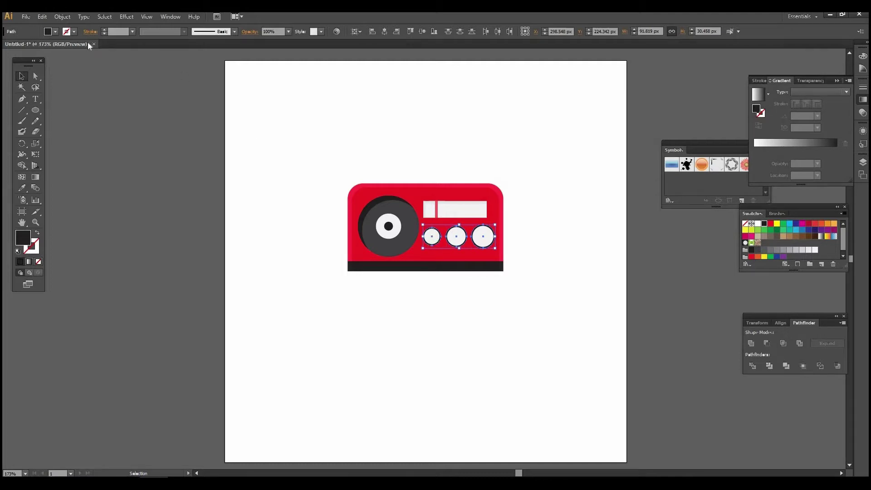
click(55, 32)
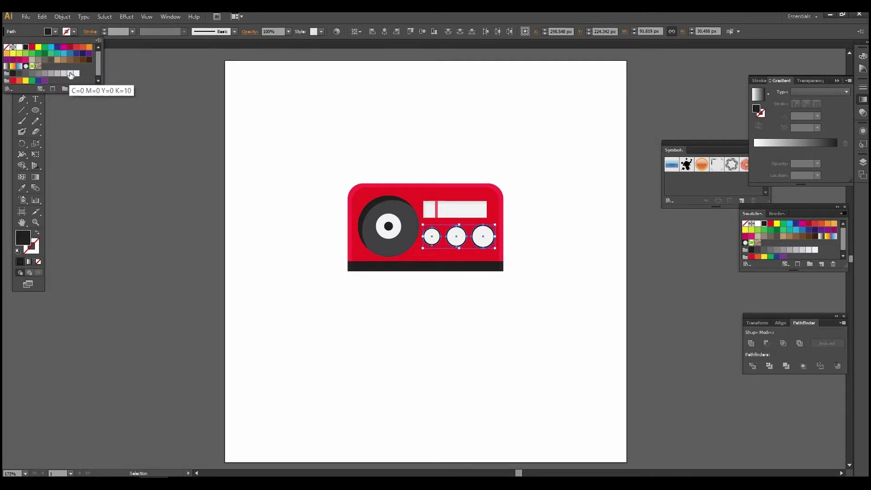
click(70, 74)
click(645, 260)
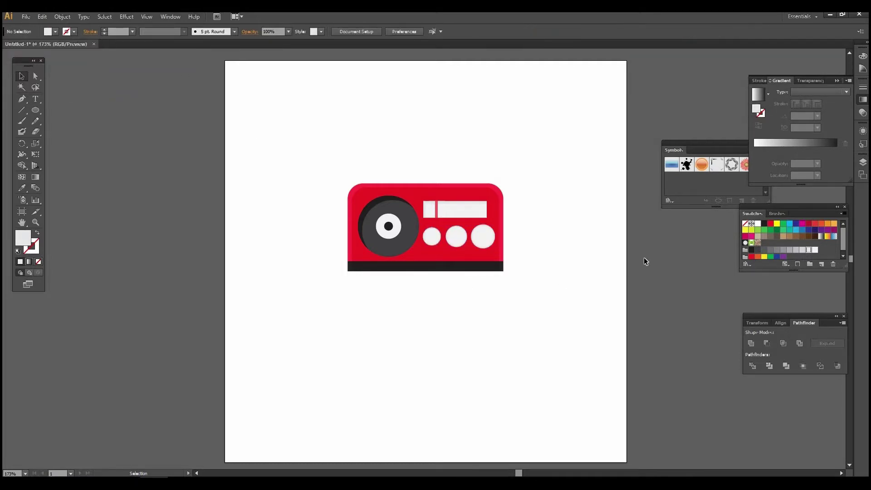
Draw a thin light grey bar at the radio's top-right edge
key(m)
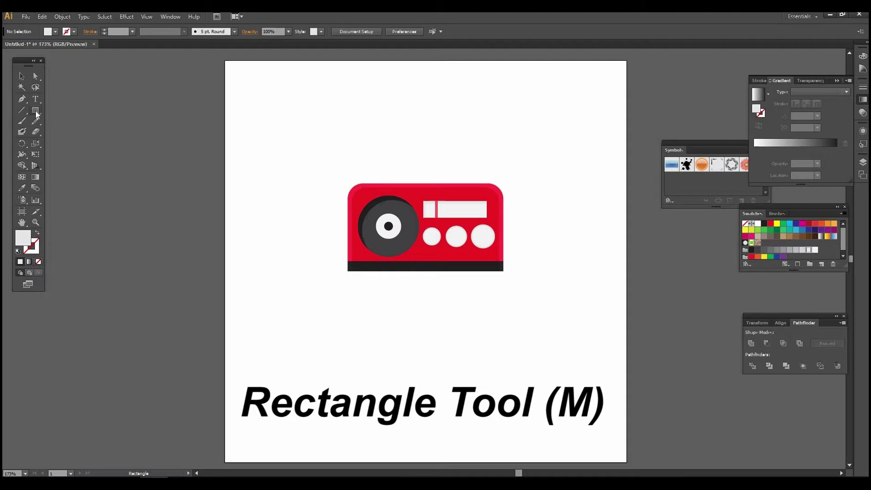
drag(503, 204, 510, 221)
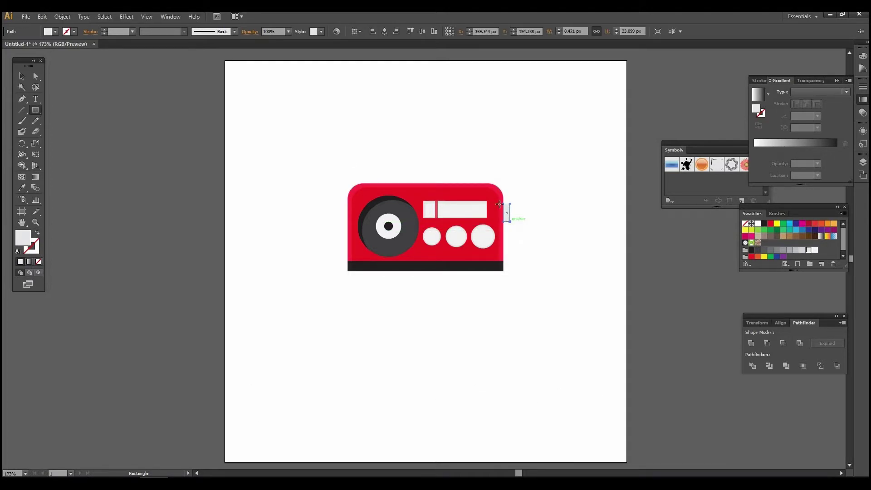
click(53, 32)
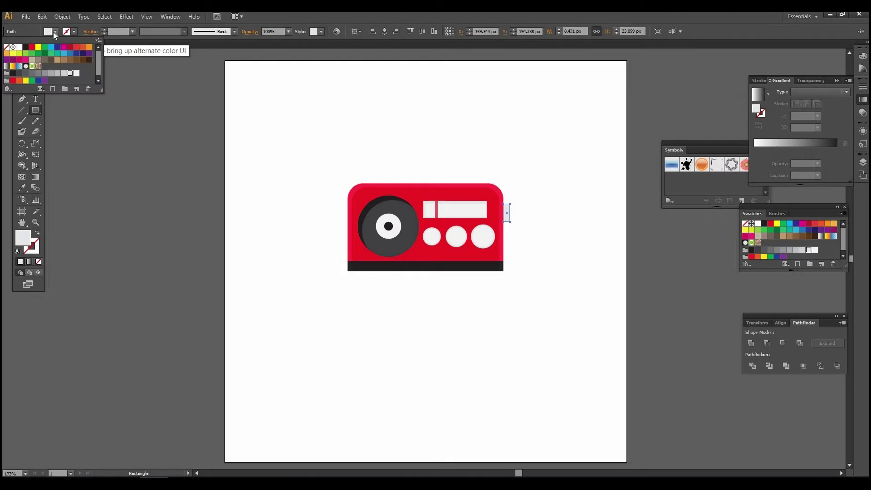
click(58, 74)
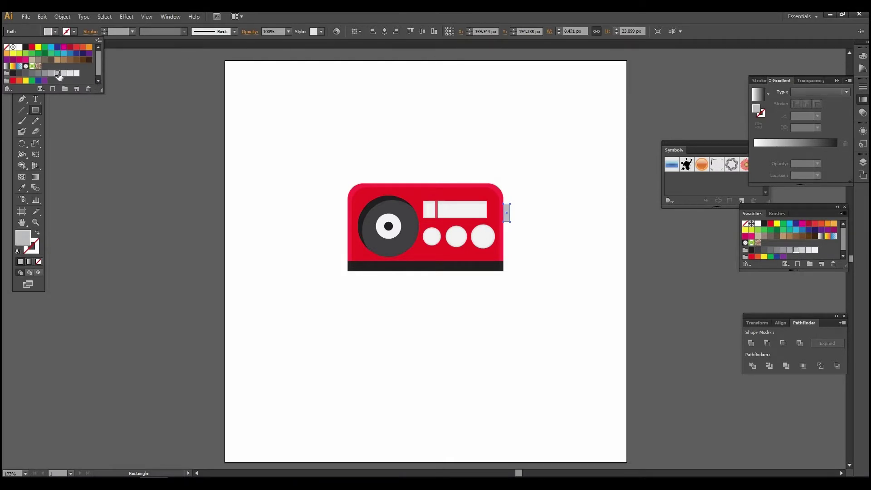
key(v)
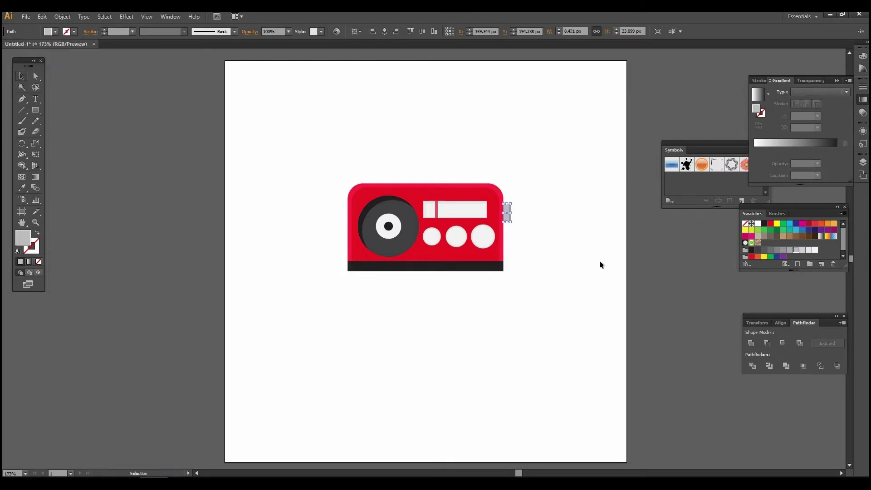
click(532, 231)
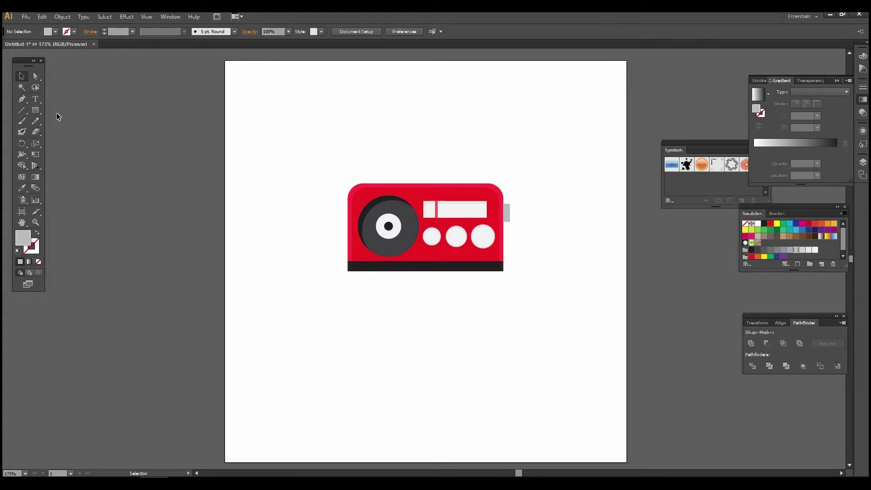
Draw a small rectangle beside the grey bar and make it slightly taller
key(m)
drag(509, 209, 522, 219)
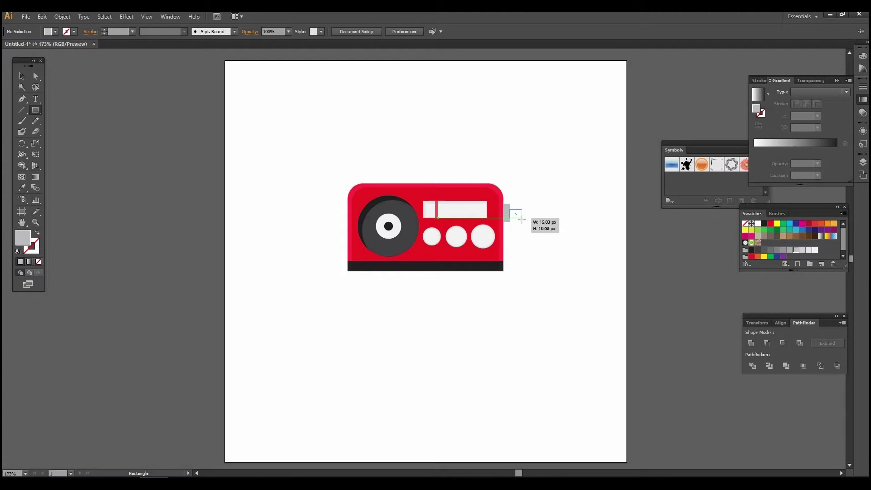
key(v)
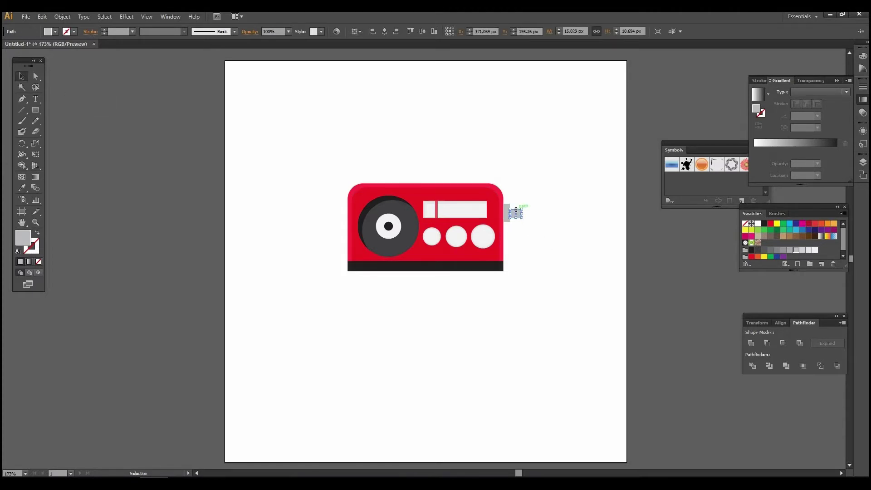
drag(516, 207, 520, 212)
shift+click(507, 210)
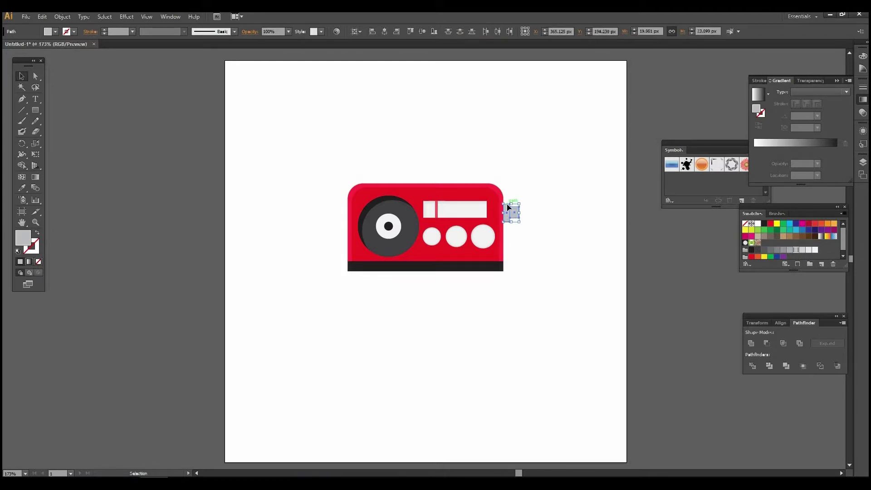
click(531, 136)
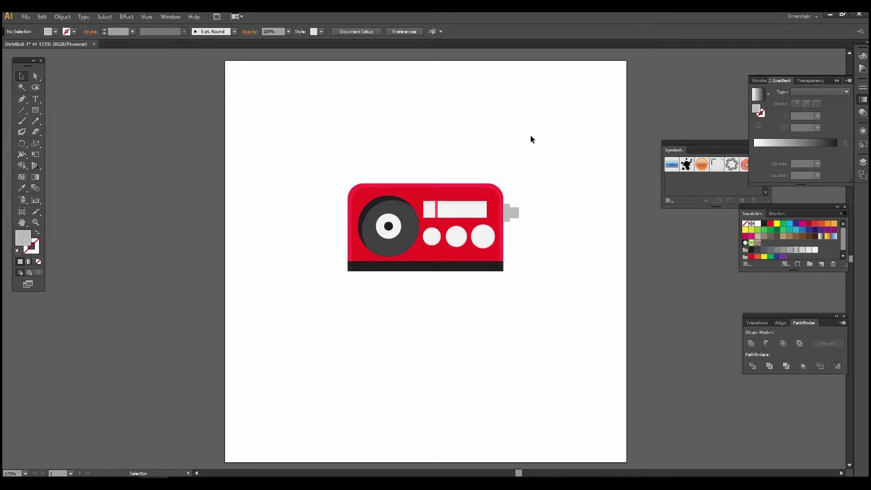
Give the small rectangle beside the radio a lighter grey fill
click(518, 214)
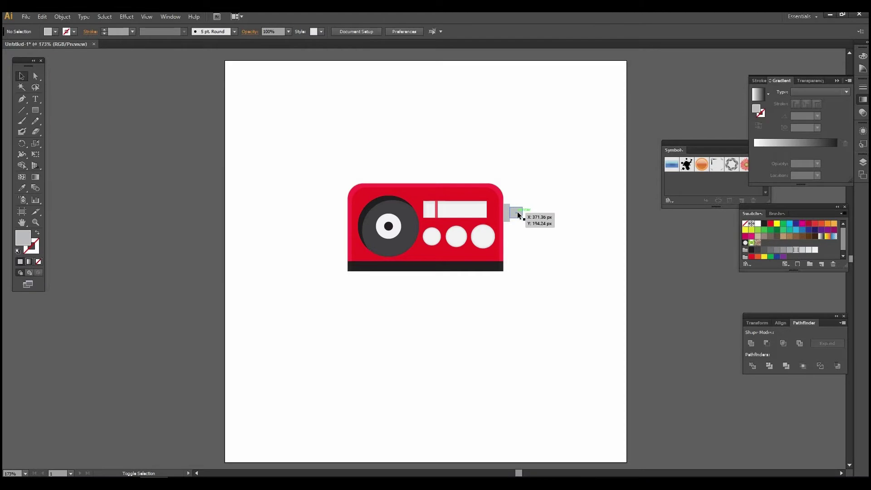
click(55, 31)
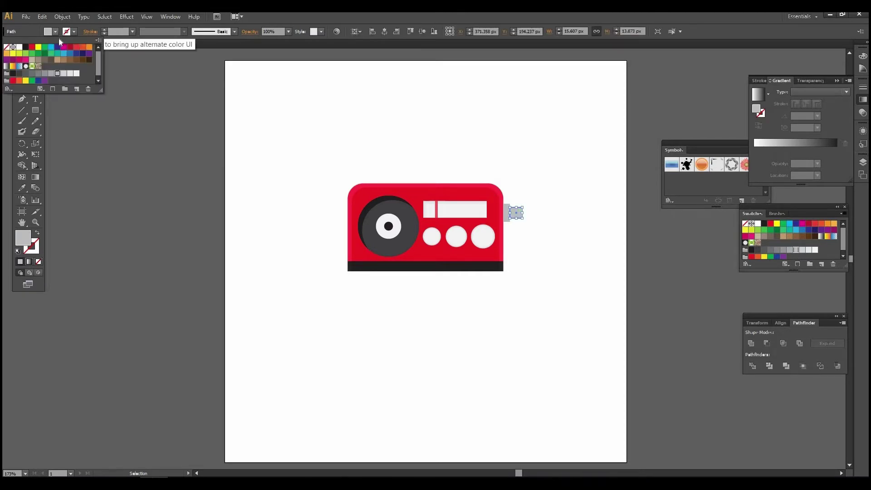
click(63, 73)
click(568, 233)
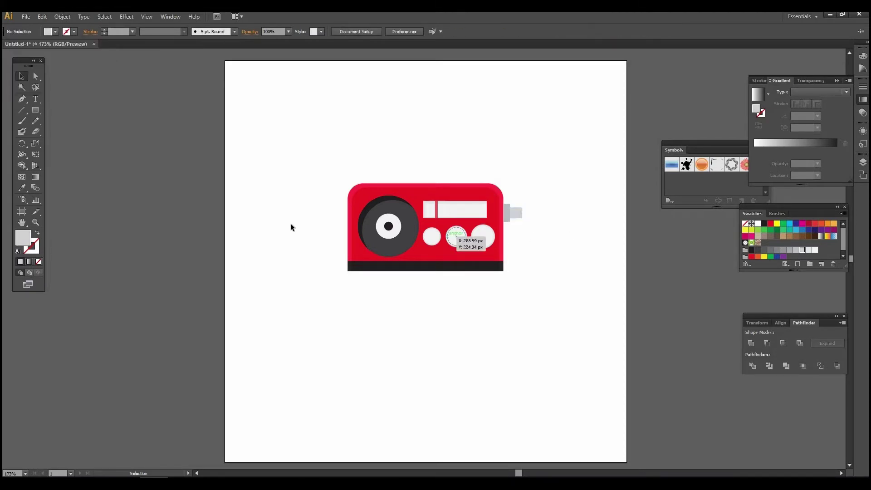
click(35, 111)
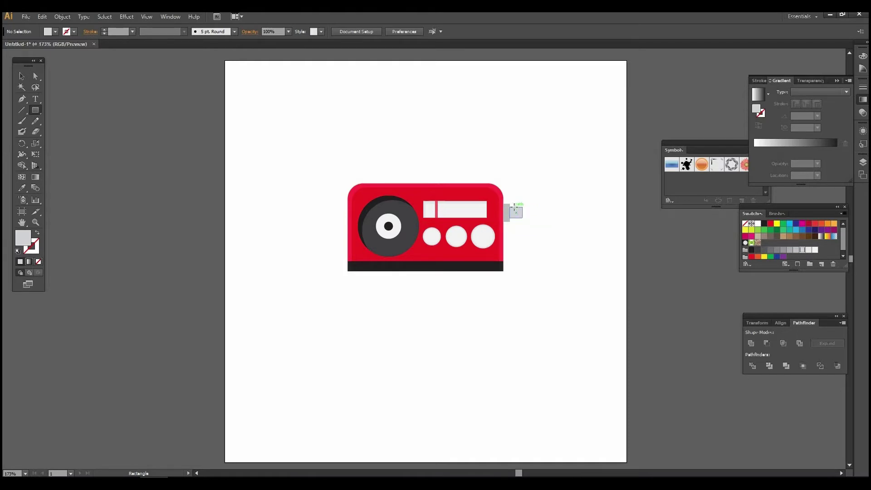
Draw a thin vertical antenna pole rising from the small grey base
drag(514, 207, 519, 171)
key(v)
click(582, 253)
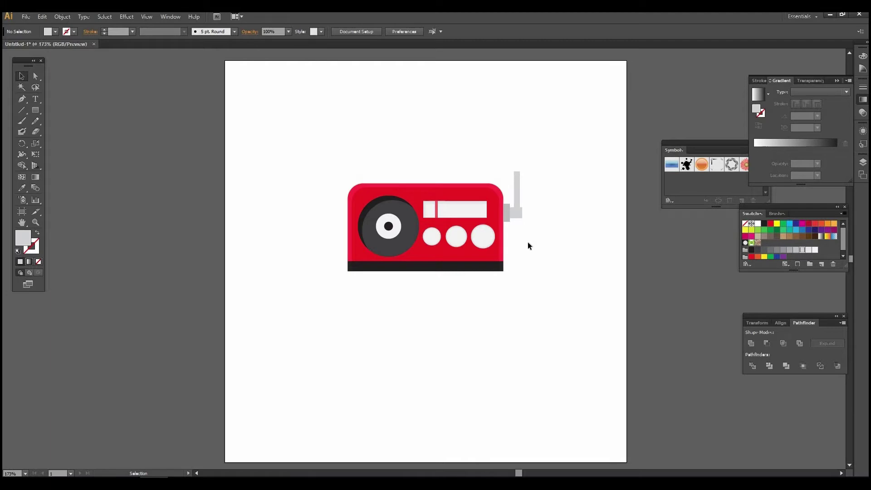
click(516, 192)
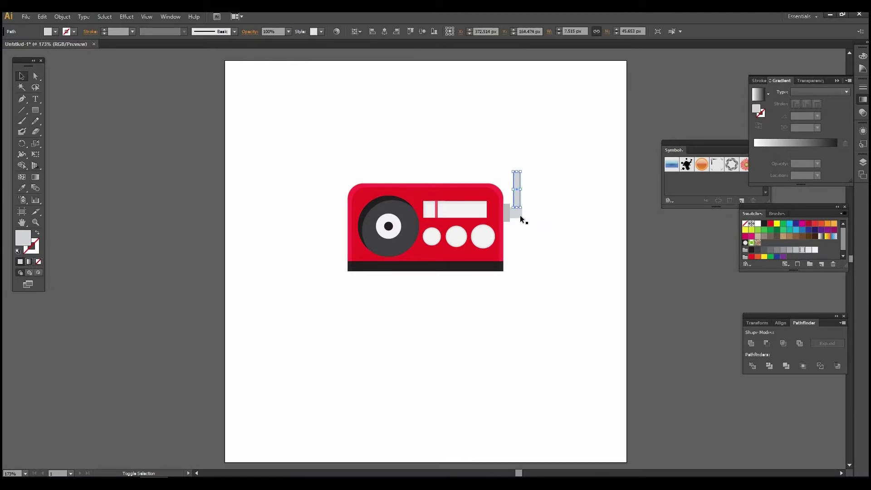
click(545, 203)
click(517, 196)
click(538, 197)
click(518, 188)
click(341, 156)
Add a narrower antenna piece above the pole, centred horizontally on it
key(m)
drag(514, 172, 518, 140)
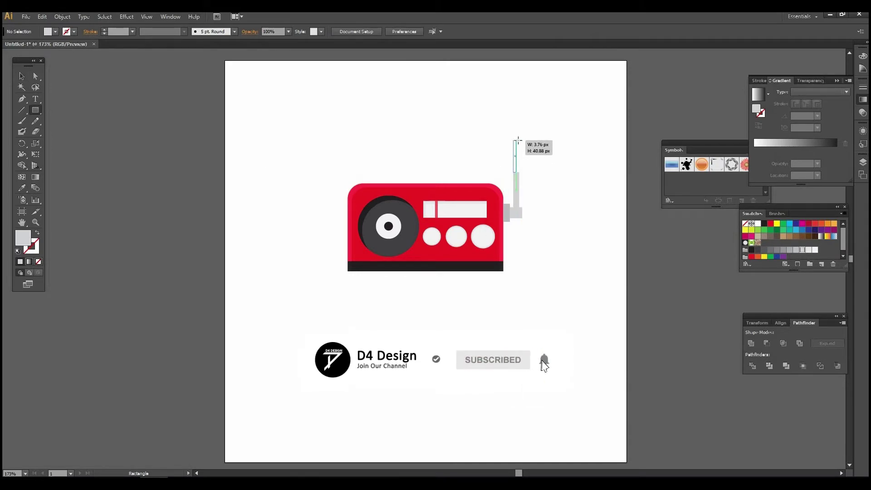
drag(518, 141, 518, 140)
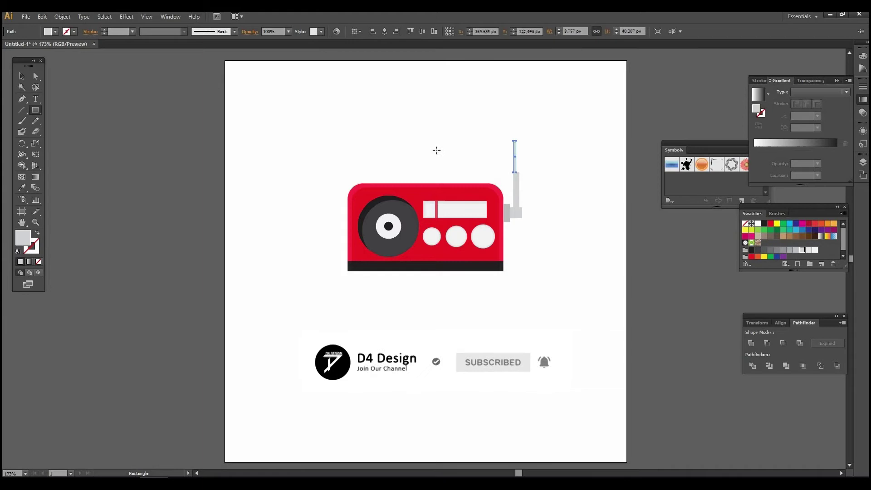
key(v)
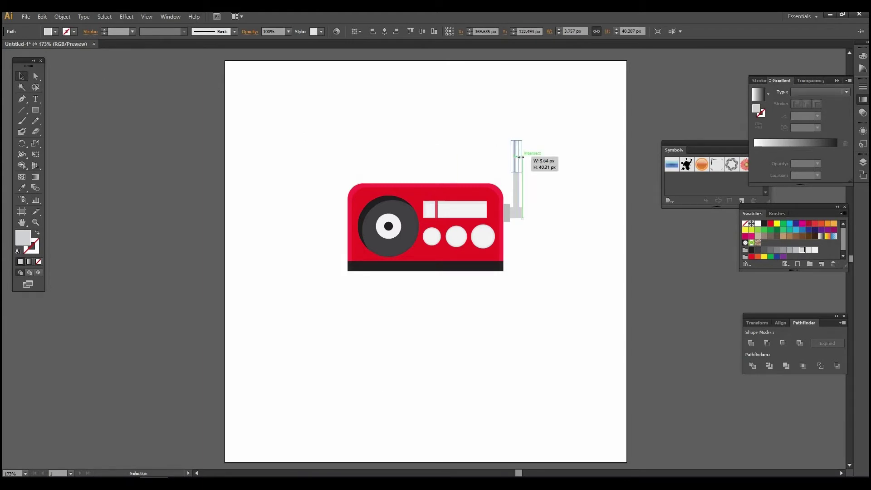
shift+click(516, 193)
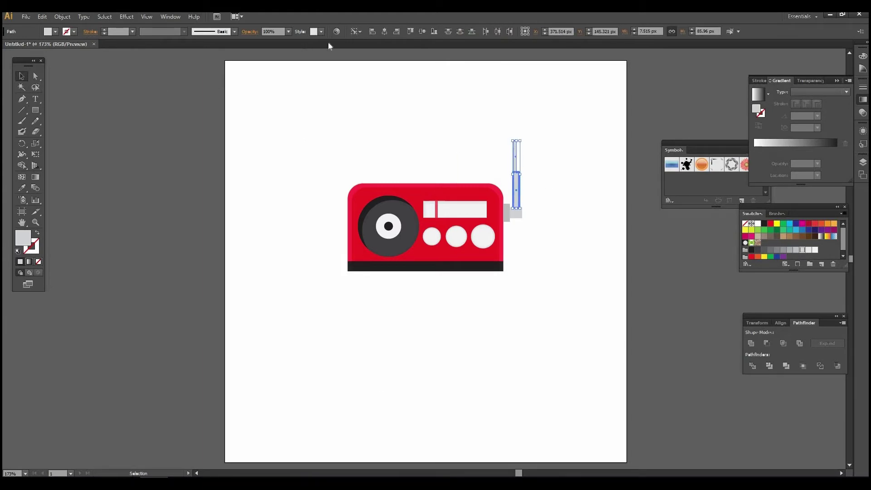
click(385, 32)
click(590, 140)
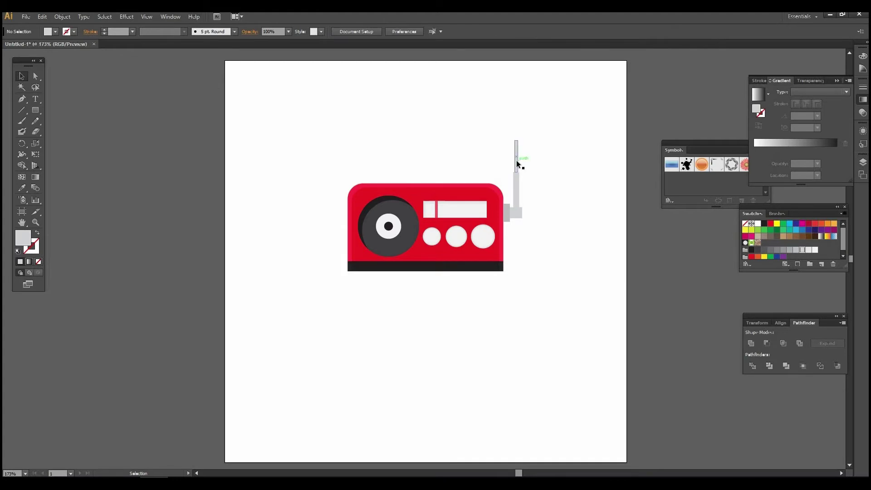
Copy the upper antenna piece further up and make it slightly narrower
drag(517, 162, 520, 136)
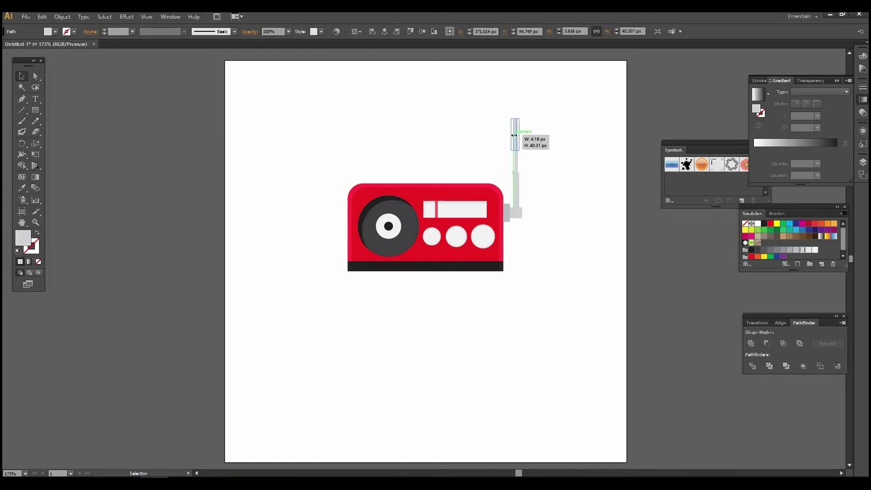
mouse_move(520, 135)
mouse_down()
mouse_move(522, 154)
mouse_move(522, 135)
mouse_up()
drag(515, 154, 521, 160)
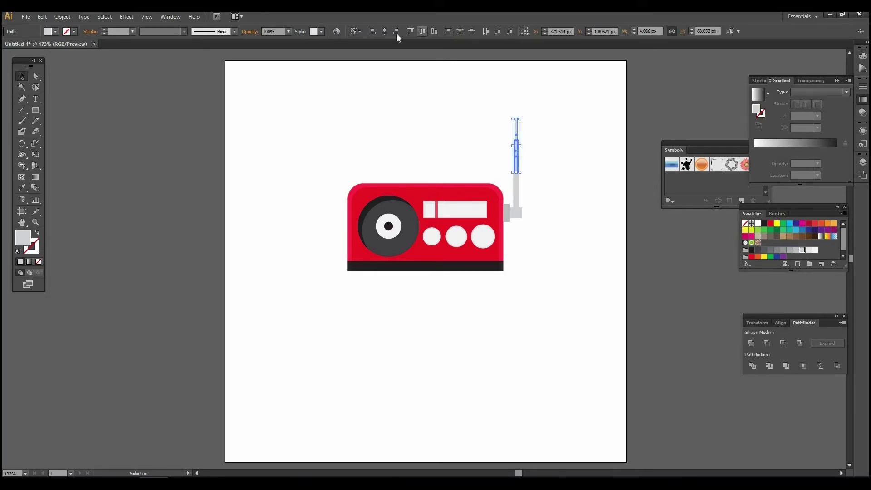
click(559, 144)
click(35, 111)
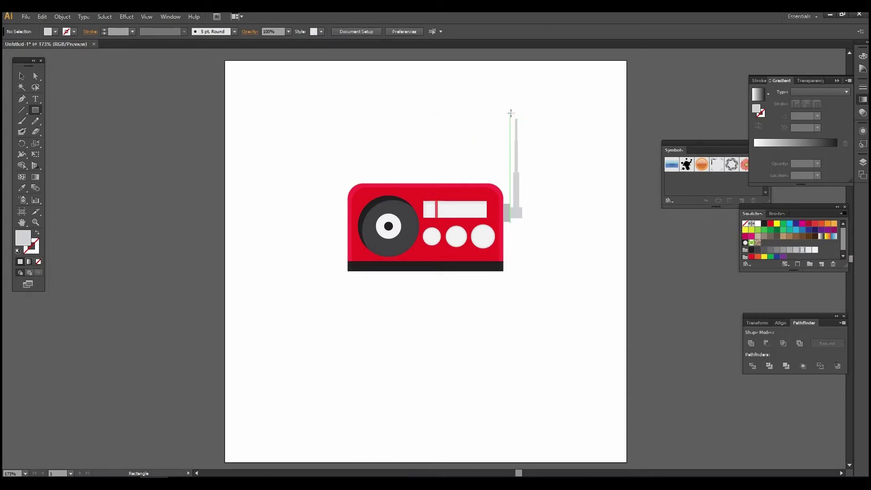
Draw a small cap rectangle at the antenna top and fill it medium grey
drag(515, 113, 519, 124)
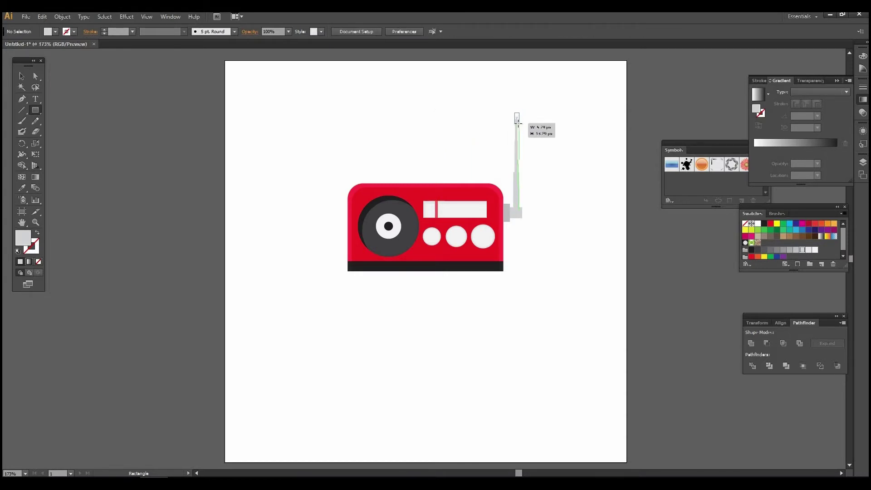
click(55, 32)
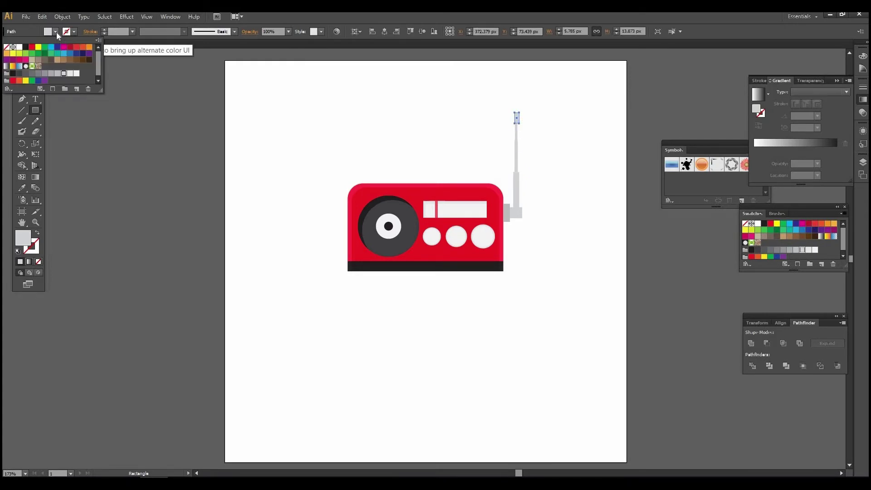
click(46, 75)
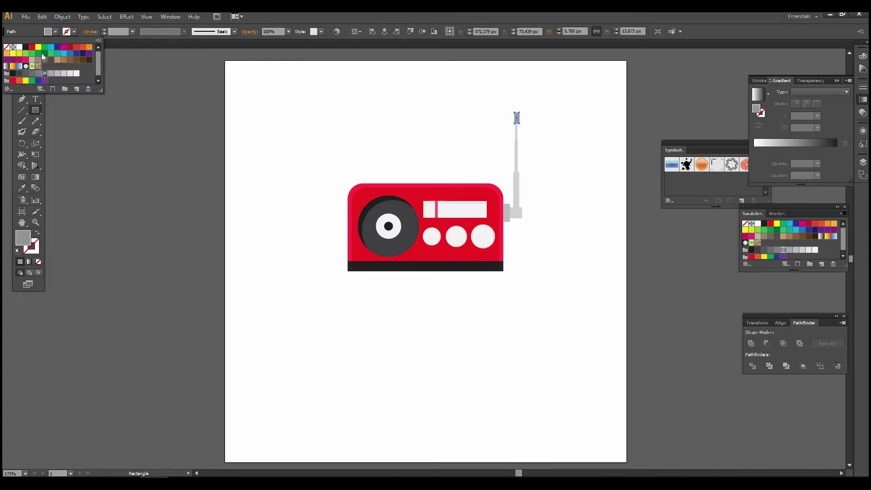
key(v)
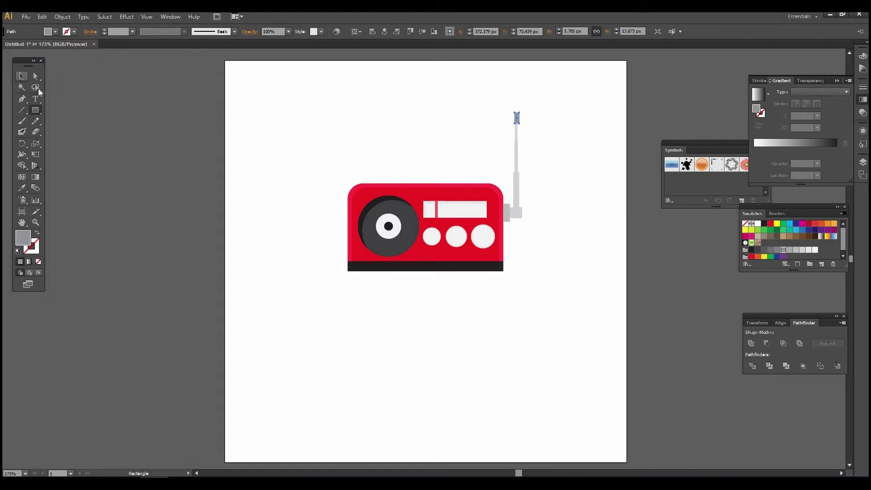
Give the antenna section just below the cap a lighter grey fill
shift+click(515, 133)
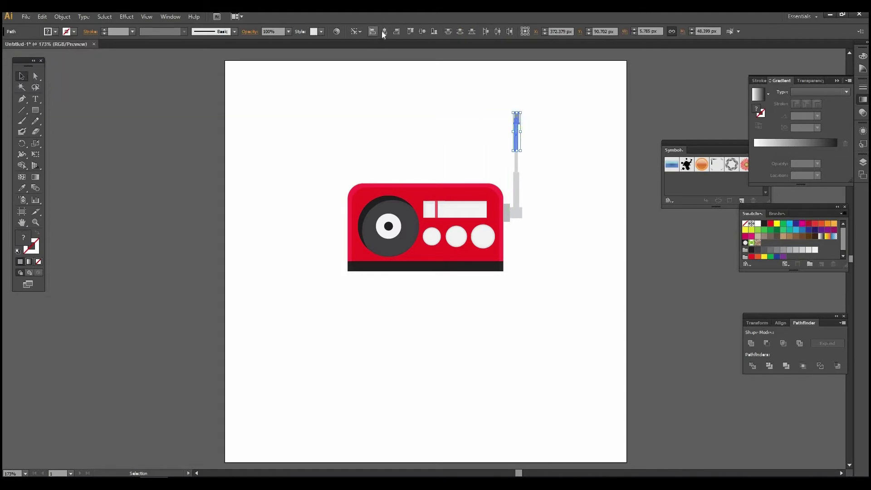
click(592, 120)
click(518, 119)
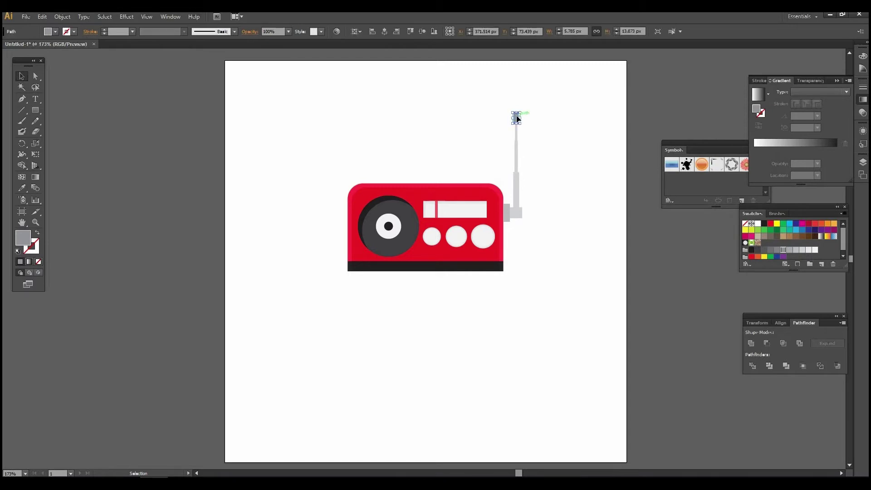
click(528, 132)
shift+click(518, 130)
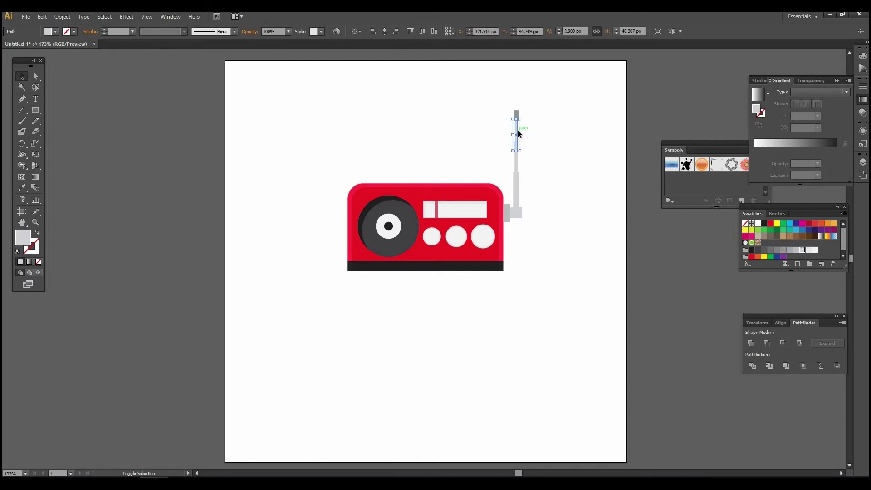
click(55, 32)
click(136, 87)
click(574, 169)
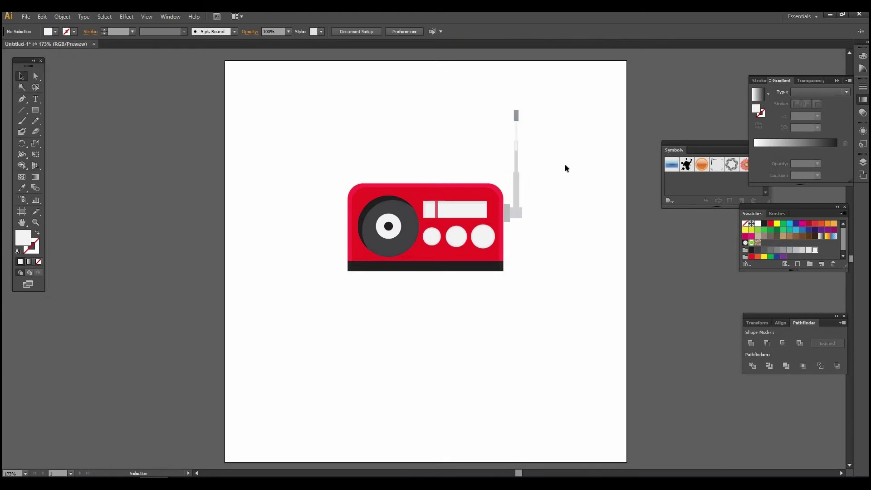
Recolour the upper antenna segment with a lighter grey swatch
click(517, 137)
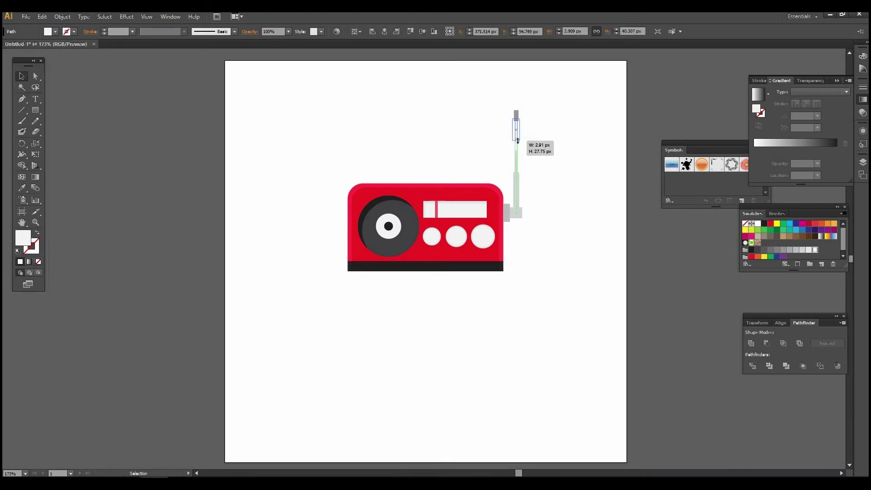
click(544, 149)
click(518, 169)
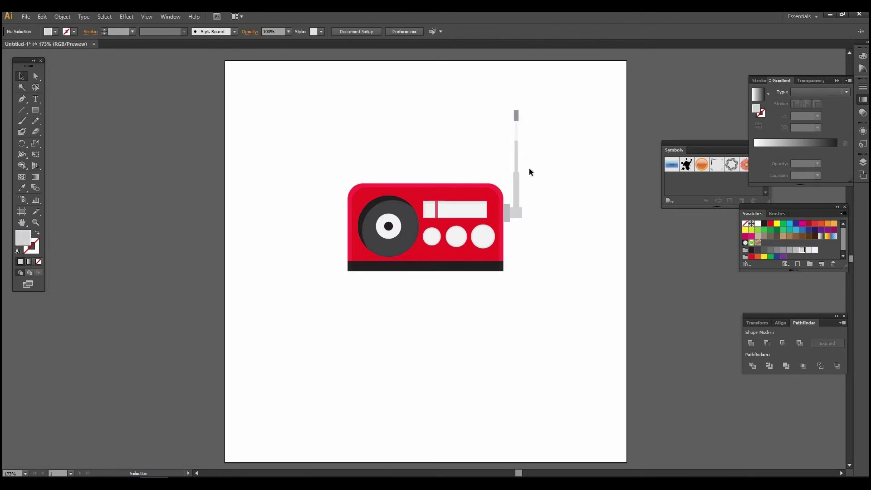
click(518, 165)
click(54, 32)
click(70, 73)
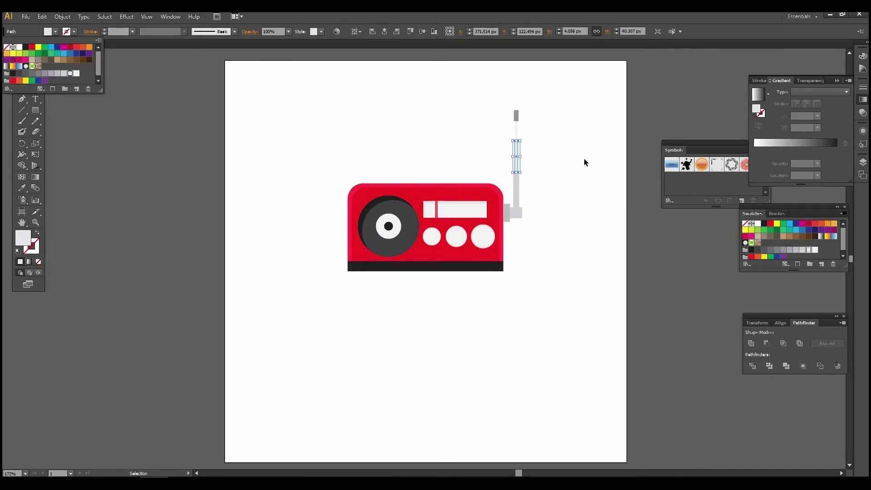
click(584, 159)
Sample a lighter grey from the artwork onto the antenna cap with the Eyedropper
click(516, 115)
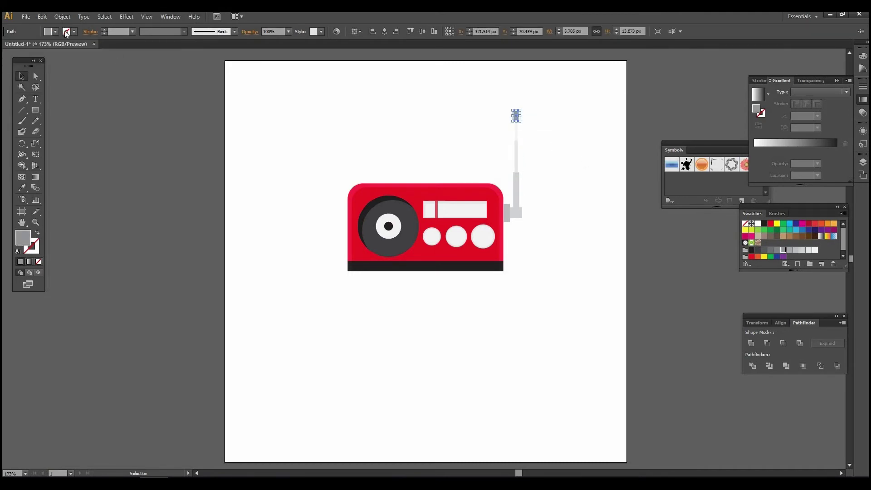
key(i)
click(507, 212)
key(v)
click(217, 174)
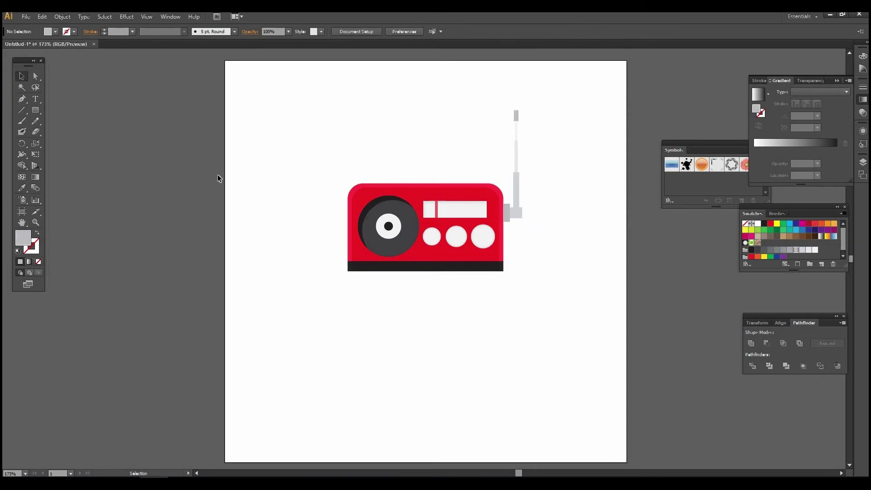
Select all the radio artwork and centre it on the artboard
drag(313, 99, 563, 295)
key(a)
key(v)
click(384, 31)
click(423, 32)
click(568, 244)
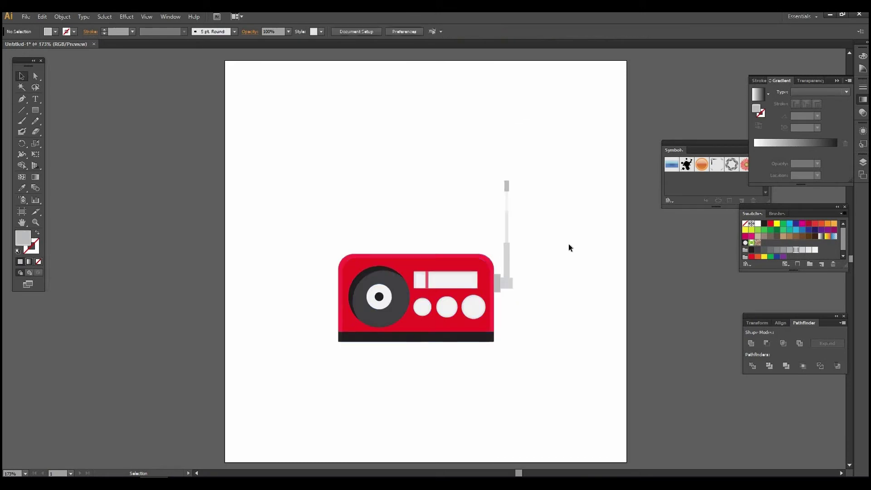
Align the radio group to the artboard, enlarge it proportionally, and re-centre it
key(ctrl+minus)
click(440, 264)
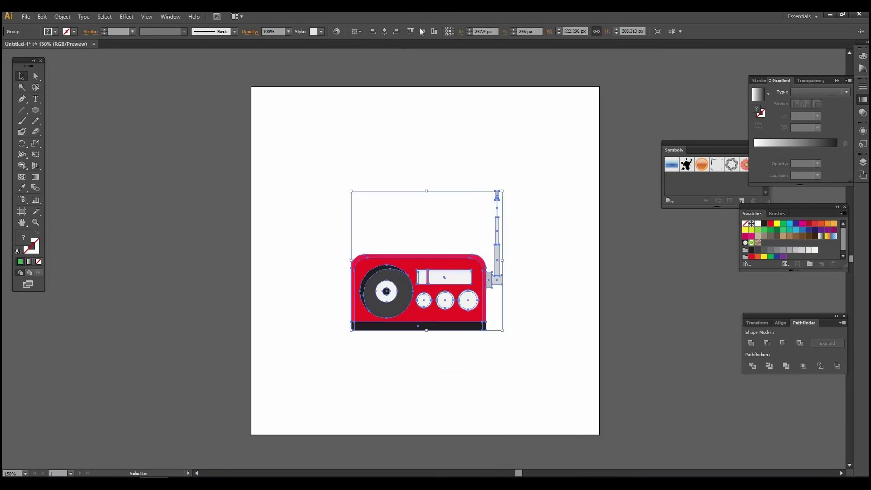
click(383, 31)
click(584, 244)
click(488, 254)
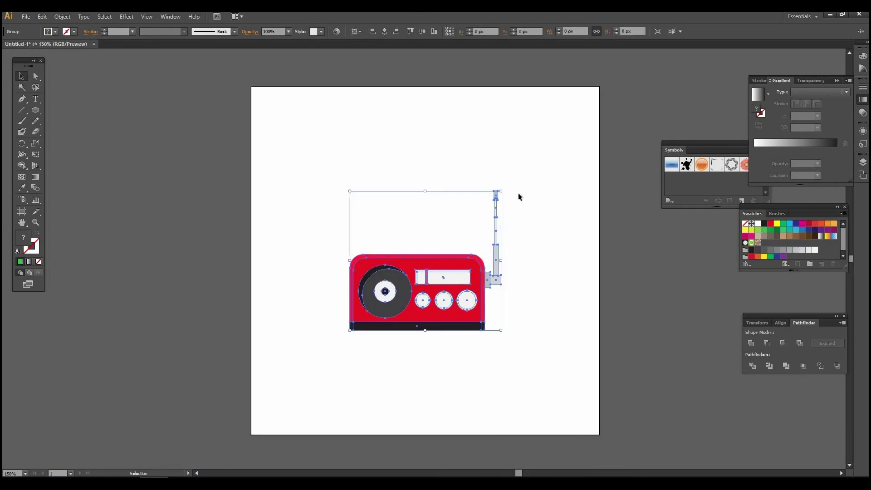
drag(501, 192, 545, 151)
drag(350, 331, 325, 355)
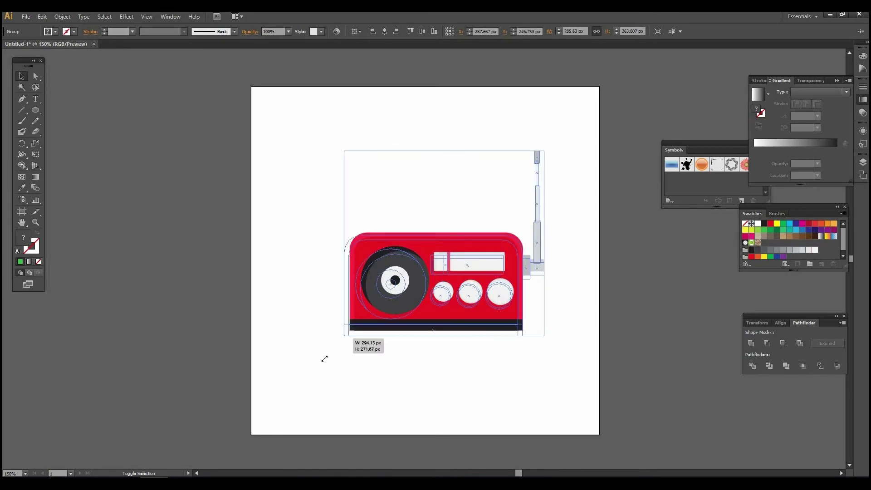
click(426, 31)
click(602, 333)
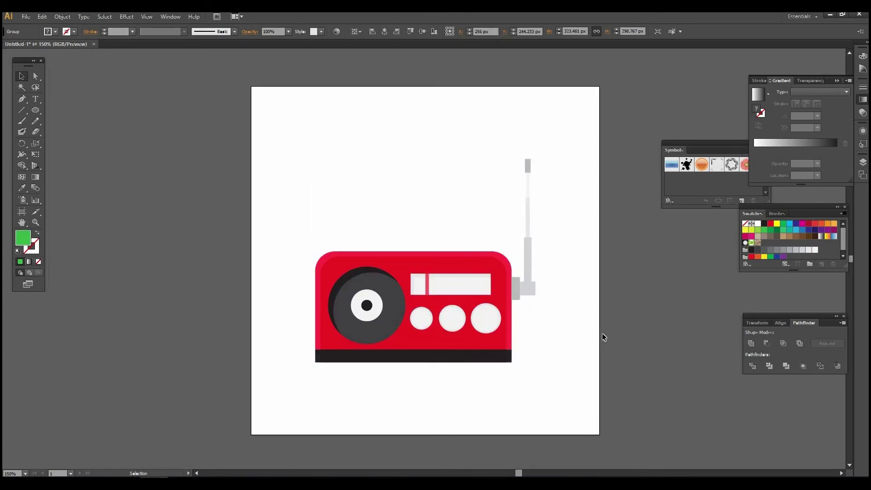
Nudge the radio group slightly up and right, then clear the selection
scroll(589, 331, down, 1)
scroll(589, 331, up, 1)
click(468, 266)
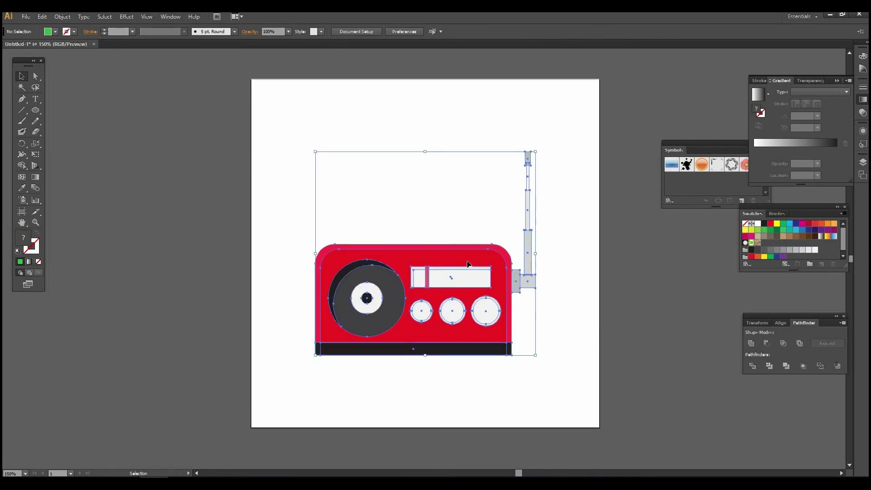
key(Up)
key(Up)
key(Up)
key(Up)
key(Up)
key(Up)
key(Up)
key(Up)
key(Up)
key(Right)
key(Right)
key(Right)
key(Right)
key(Right)
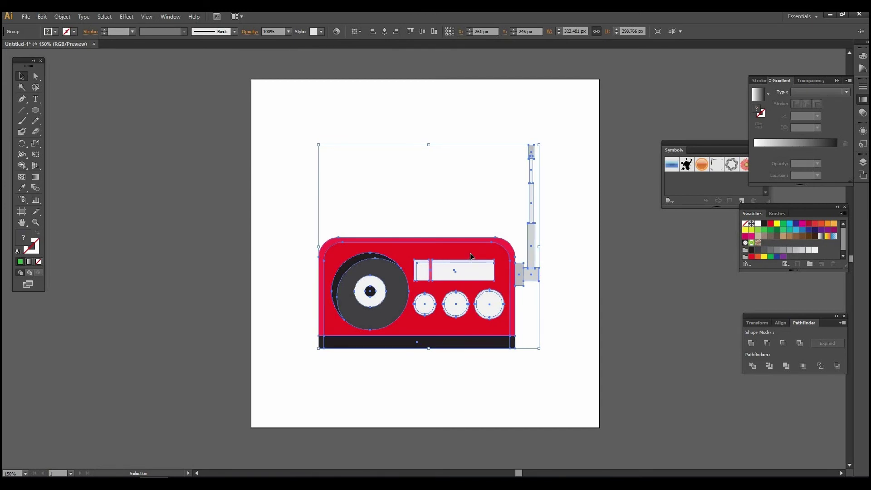
drag(470, 261, 473, 250)
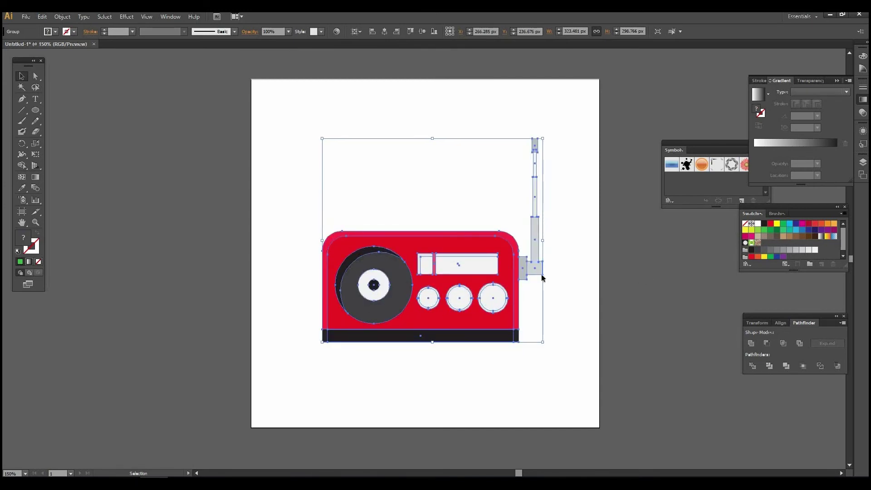
key(ctrl+shift+a)
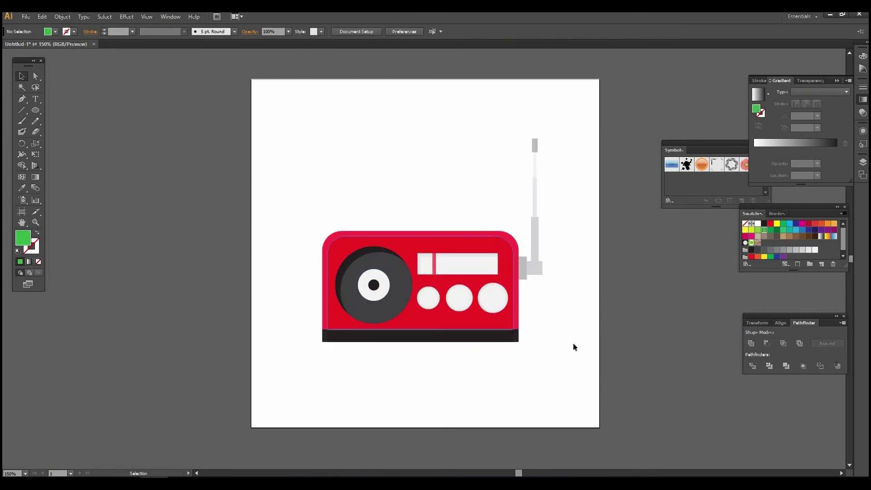
Add an artboard-sized green square behind the radio, then begin a Pen path at the dark bar's corner
click(38, 112)
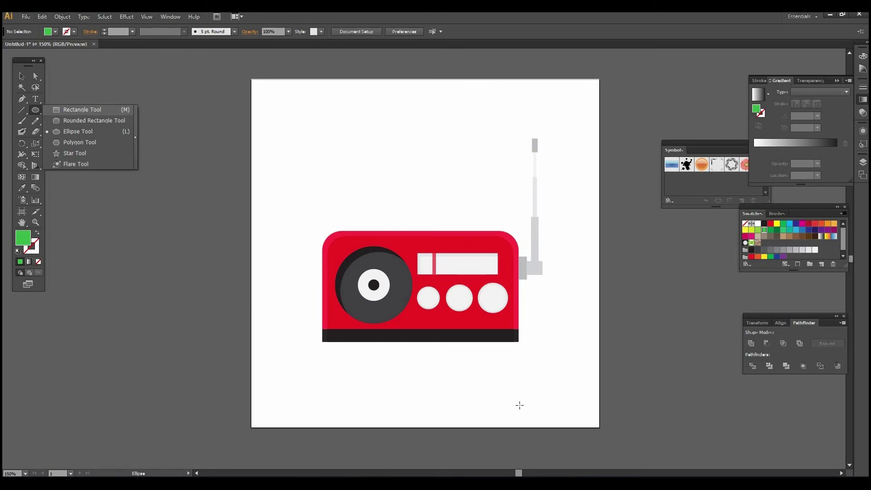
click(22, 76)
click(23, 102)
scroll(375, 334, down, 2)
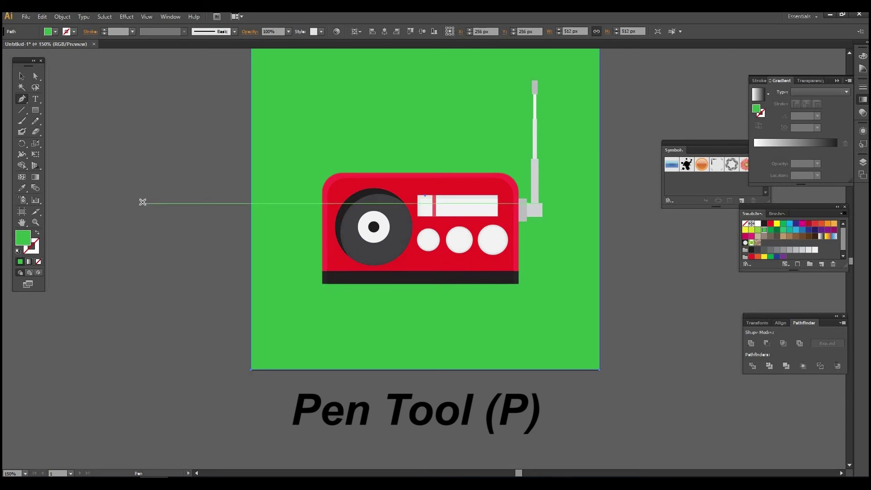
click(323, 284)
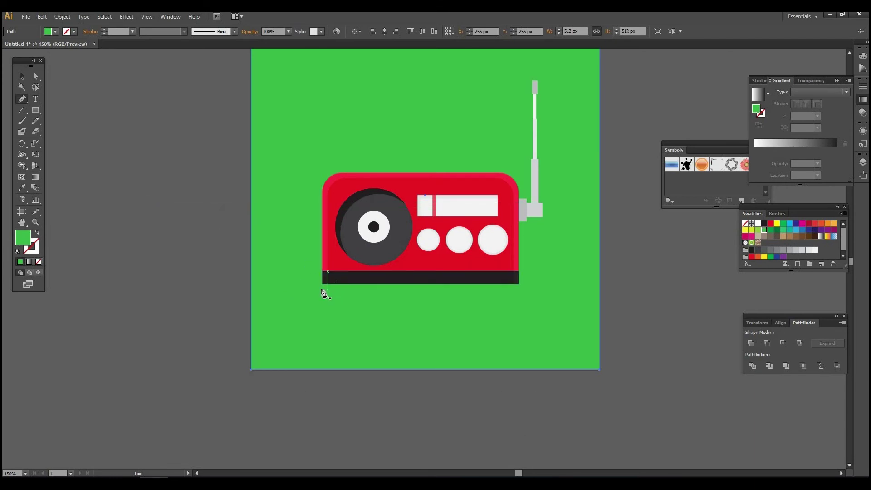
Trace the shadow outline along the radio's base, right side and knob
click(519, 285)
click(520, 222)
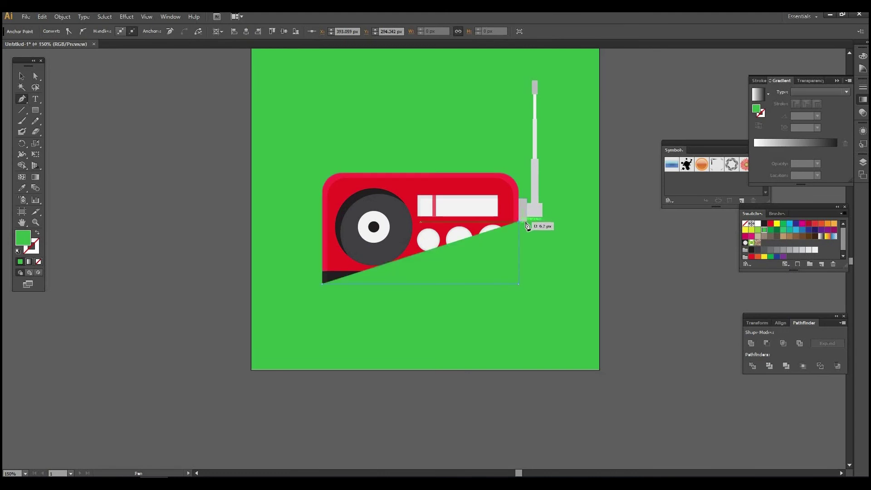
click(528, 222)
click(528, 217)
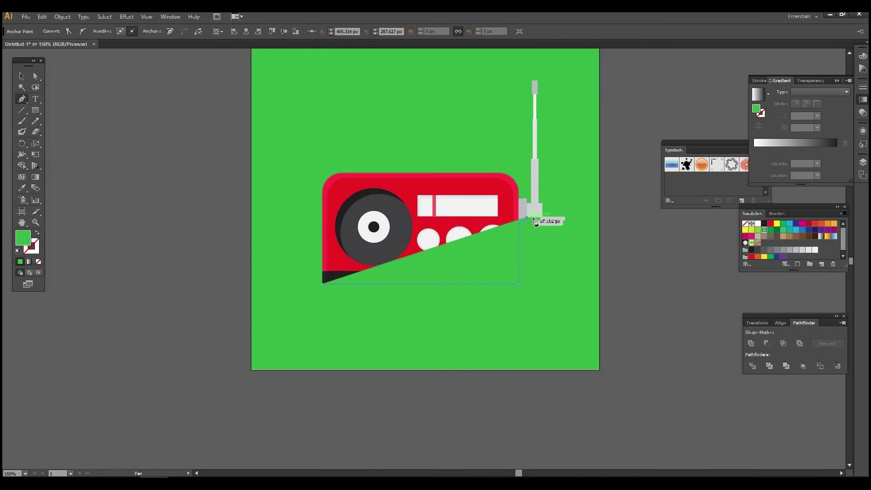
click(542, 216)
click(542, 203)
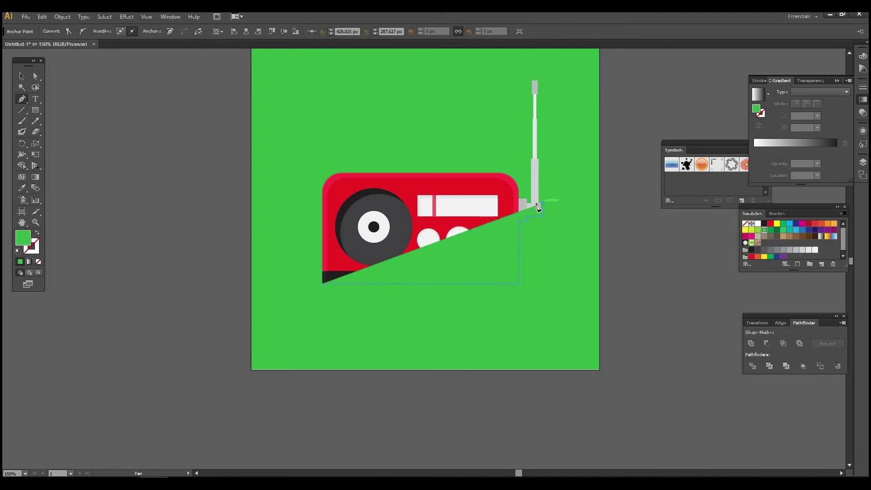
Continue the shadow outline up the antenna to its top
click(536, 161)
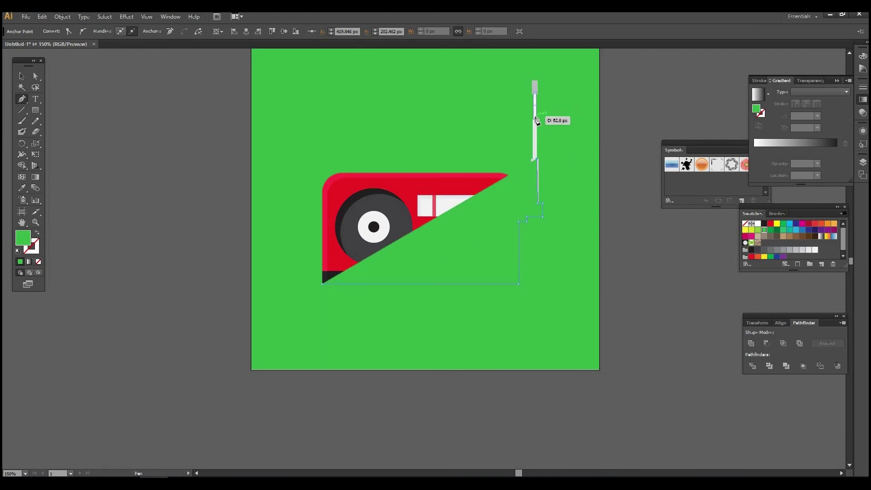
click(535, 117)
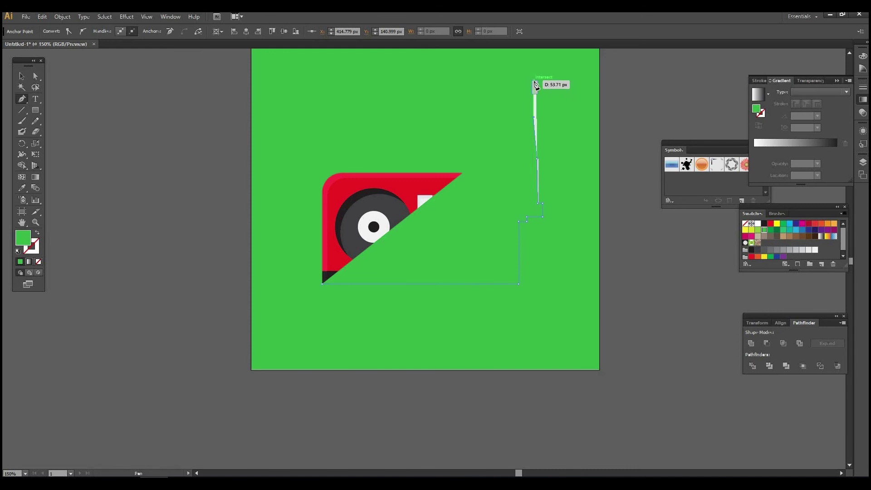
key(ctrl+z)
click(536, 117)
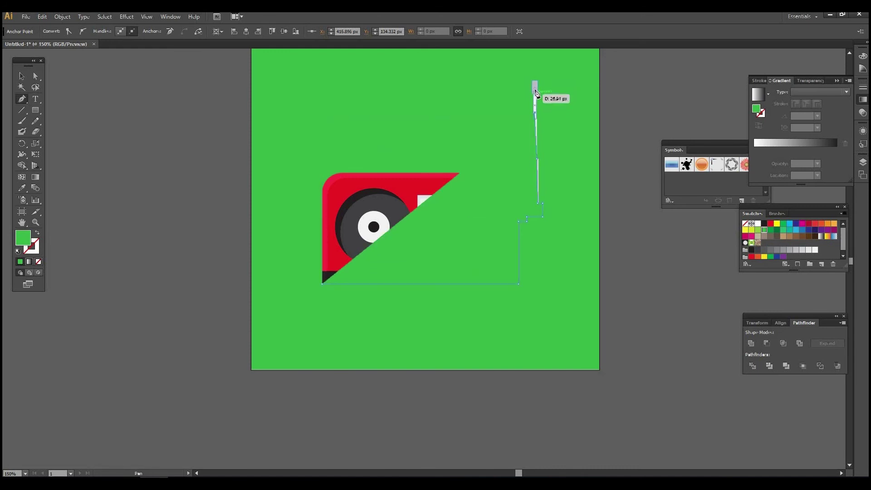
click(539, 82)
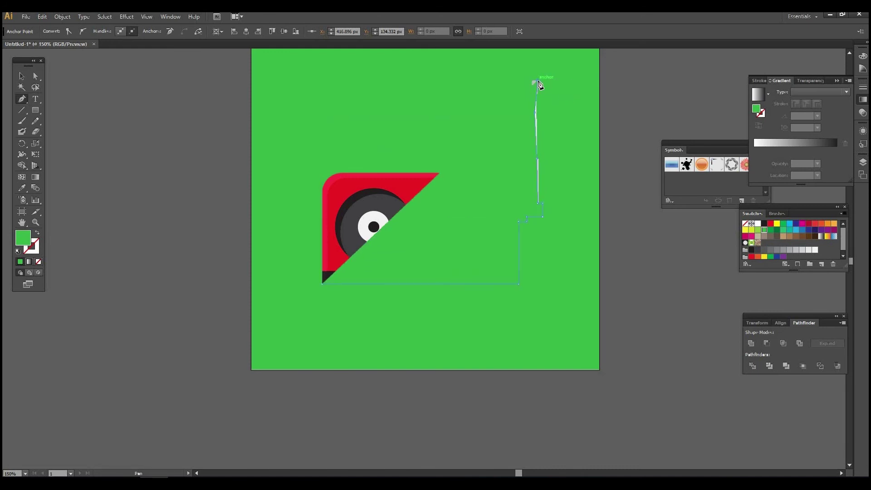
key(ctrl+z)
click(537, 97)
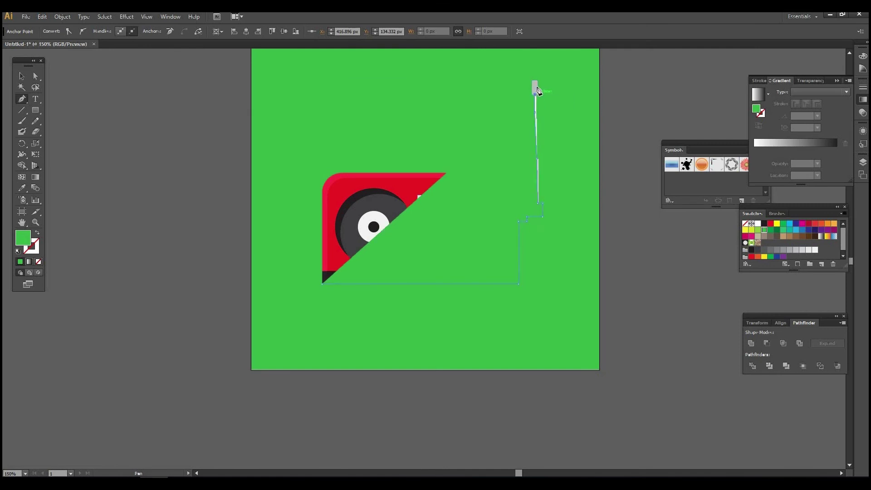
click(537, 83)
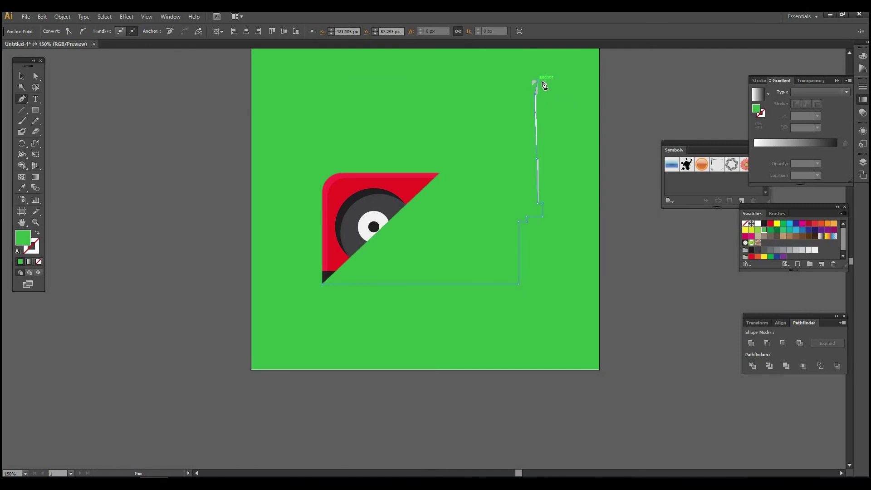
Extend the shadow diagonally past the lower right and lower its top-right anchor slightly
click(614, 116)
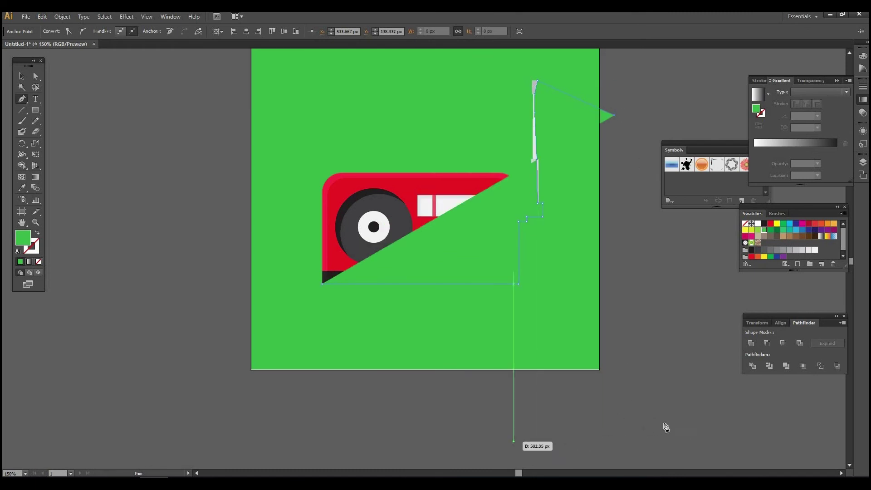
click(662, 423)
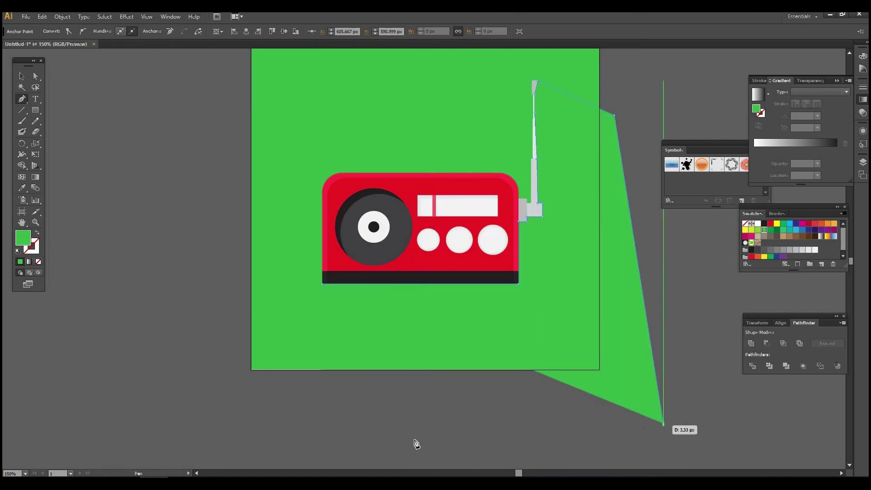
click(476, 435)
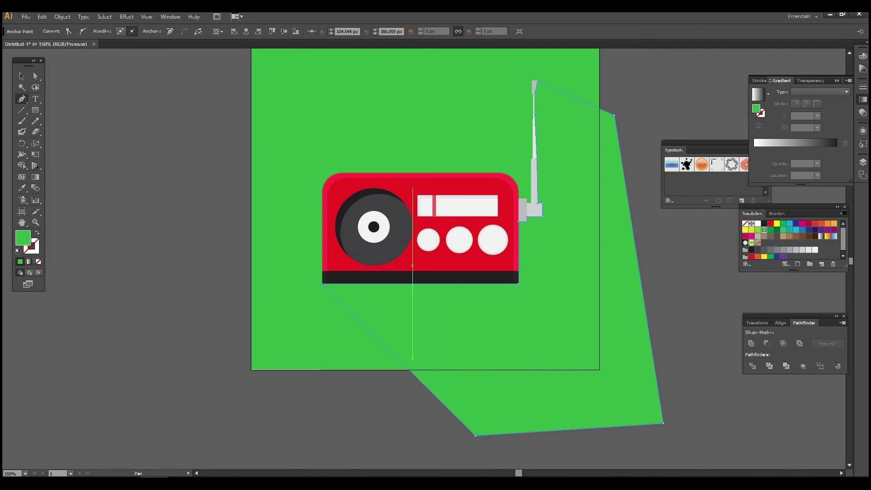
click(34, 78)
drag(615, 116, 611, 135)
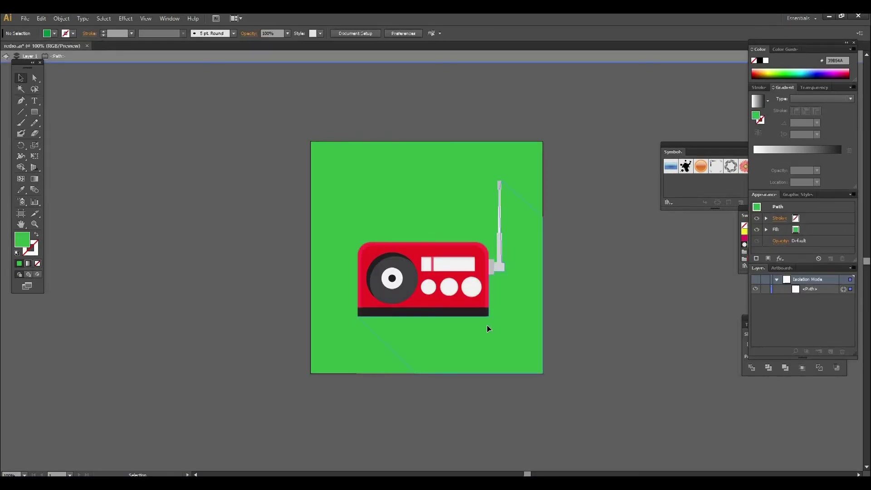
Fill the long shadow with darker green swatch 009444 at 70% opacity
click(464, 60)
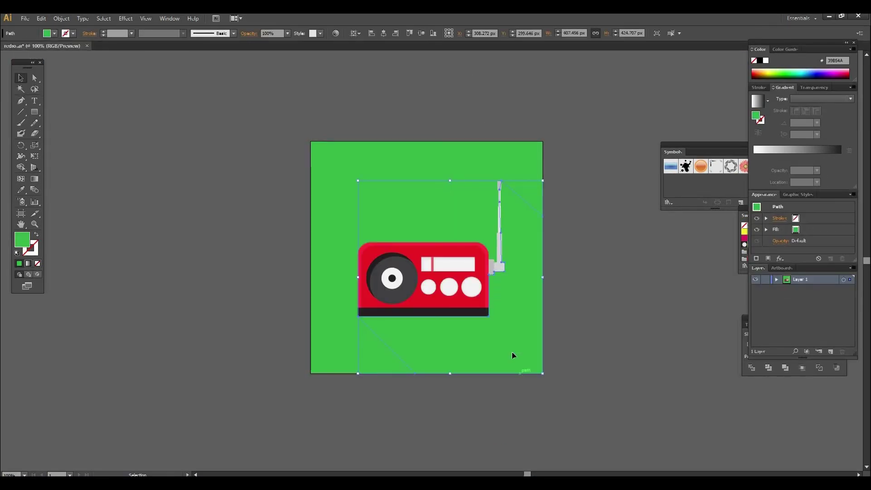
click(54, 34)
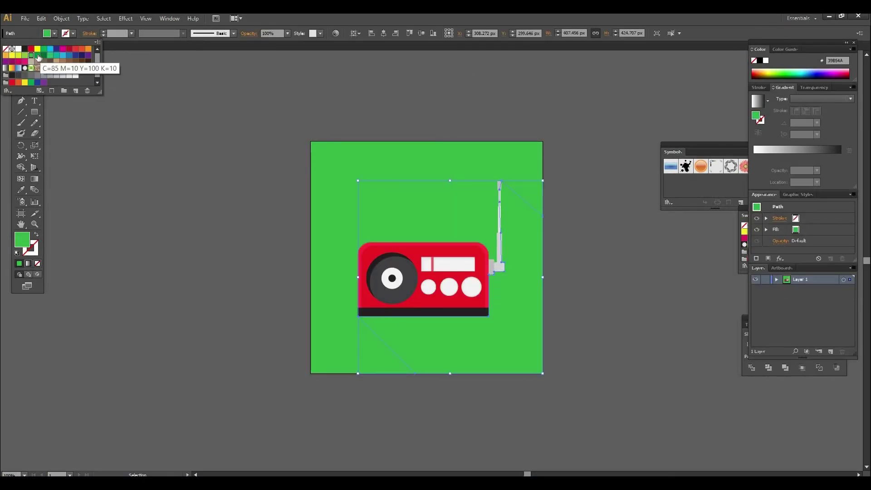
click(39, 56)
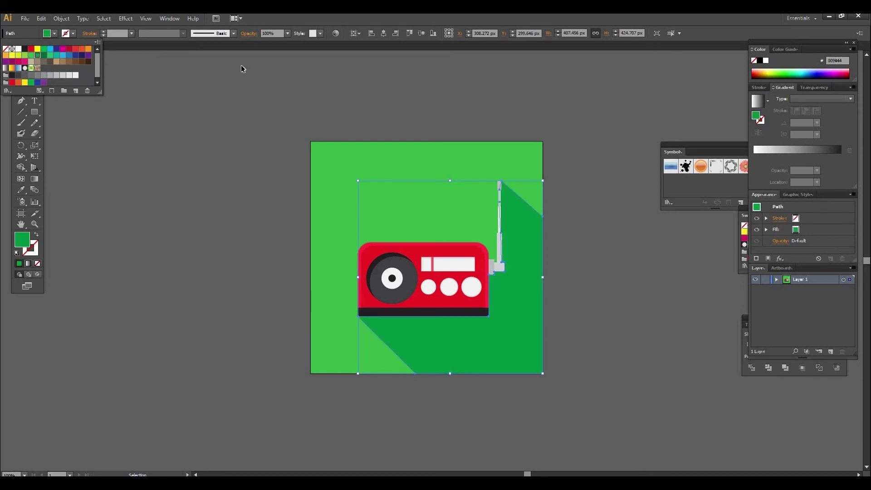
click(276, 33)
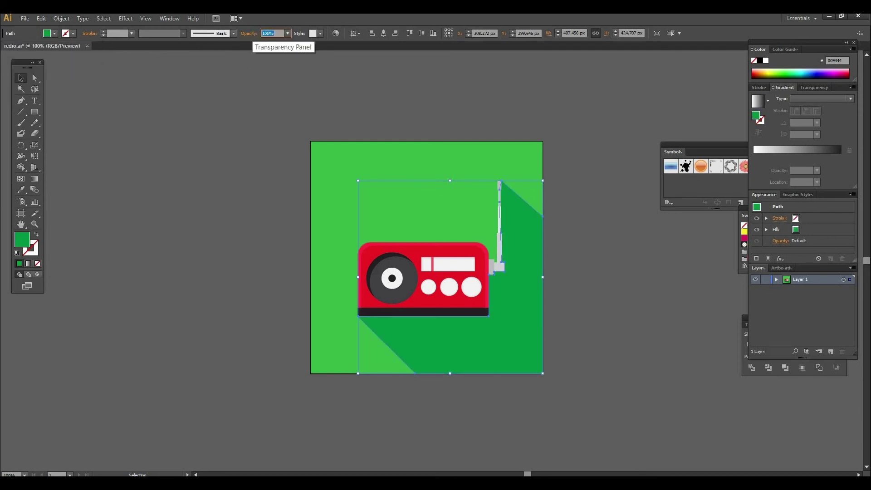
text(70)
key(Return)
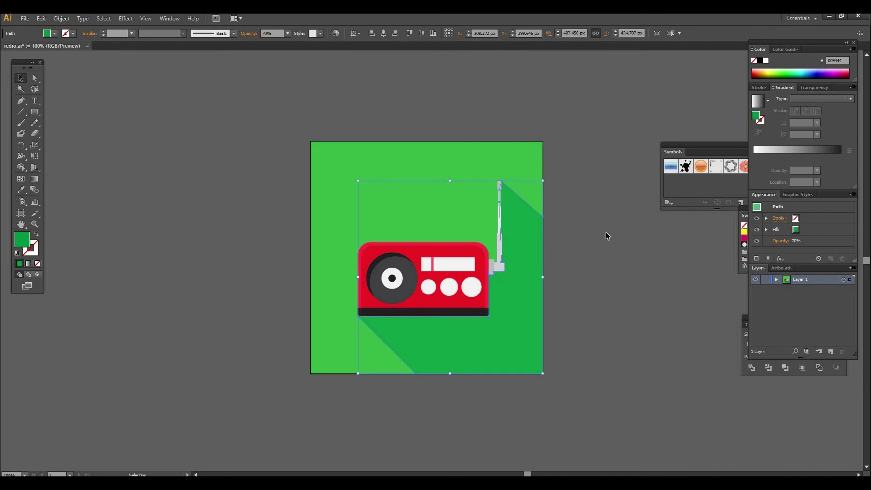
click(606, 233)
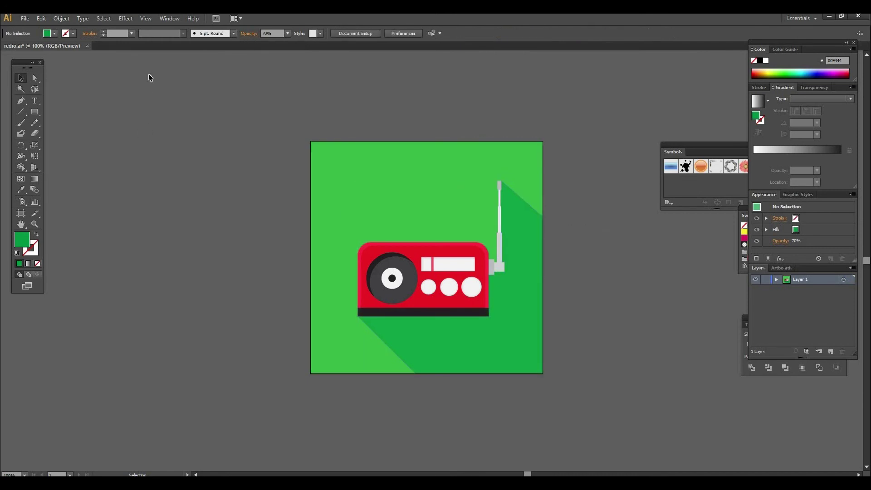